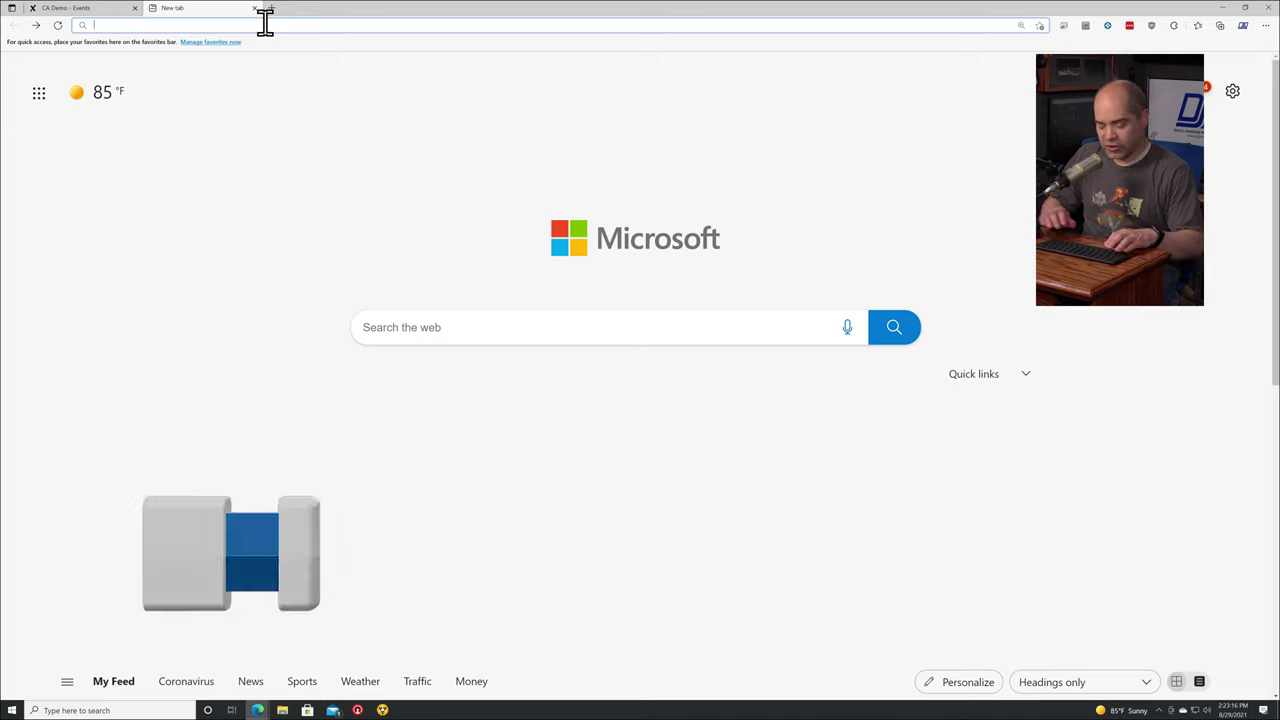
Load djp.li/djpclock in Edge to bring up the Real-Time Clock by DJP page
{"action": "type", "text": "djp"}
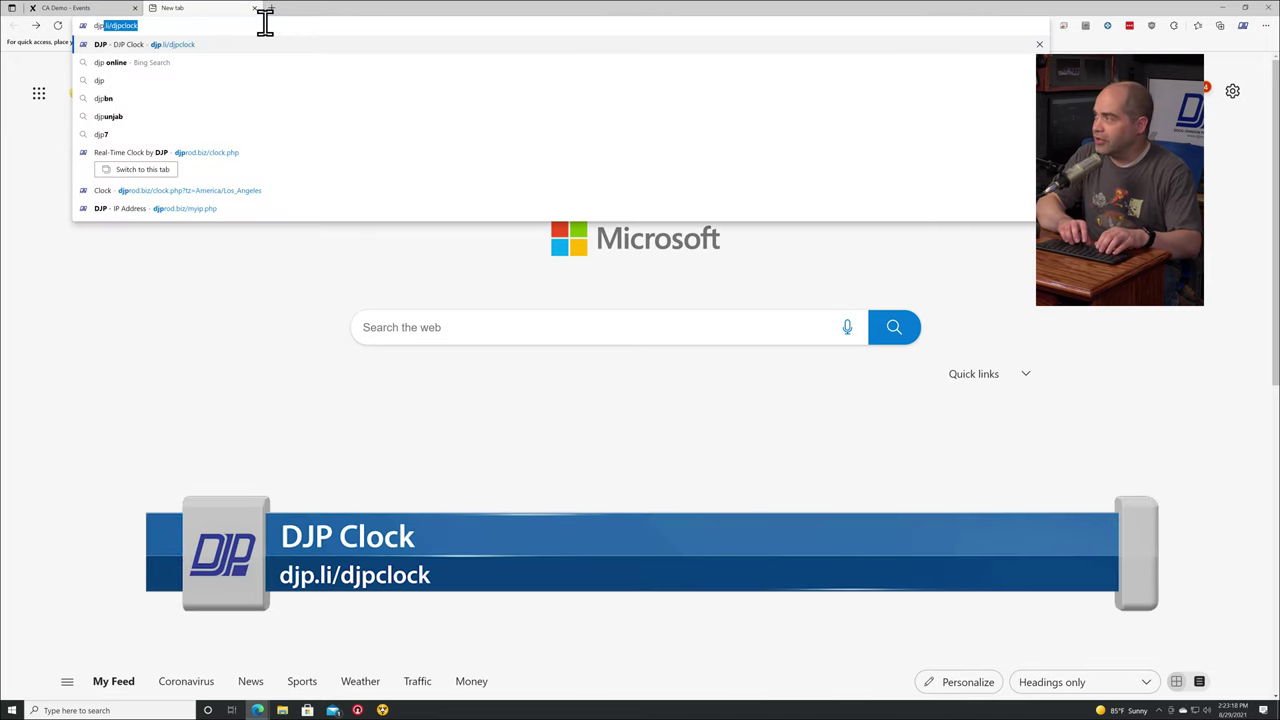
{"action": "type", "text": ".li/djpclo"}
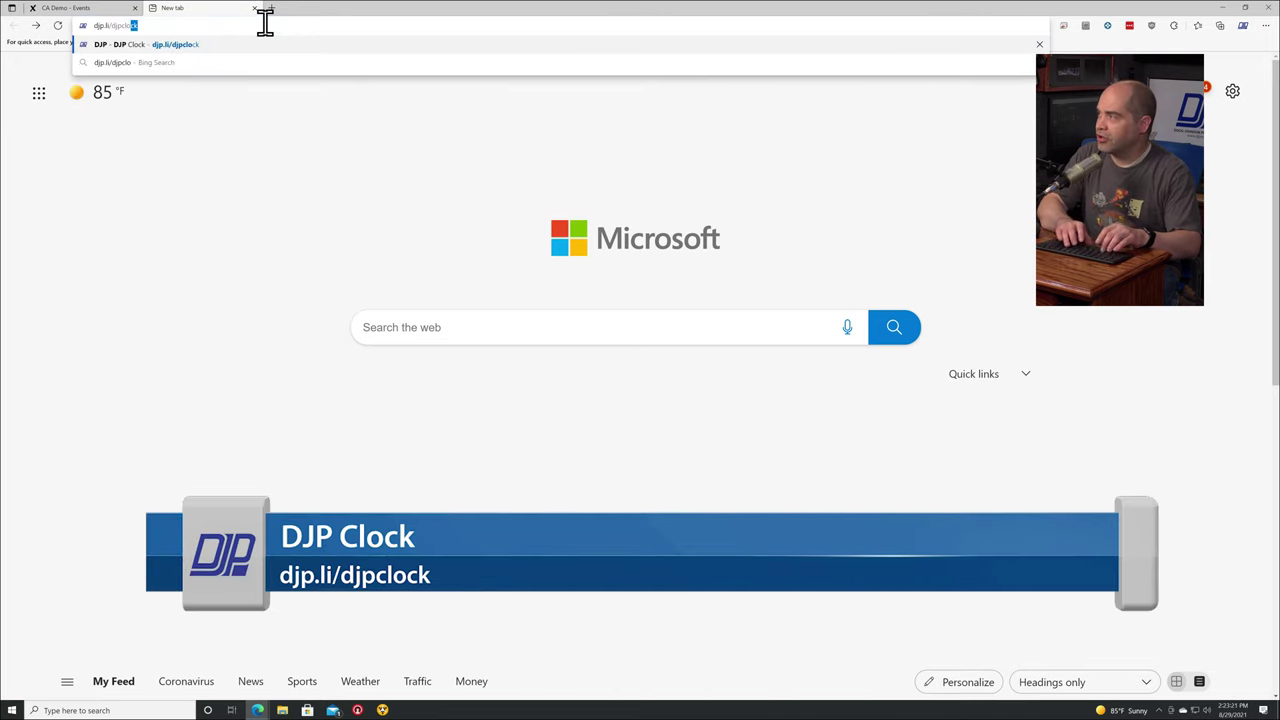
{"action": "key", "text": "Return"}
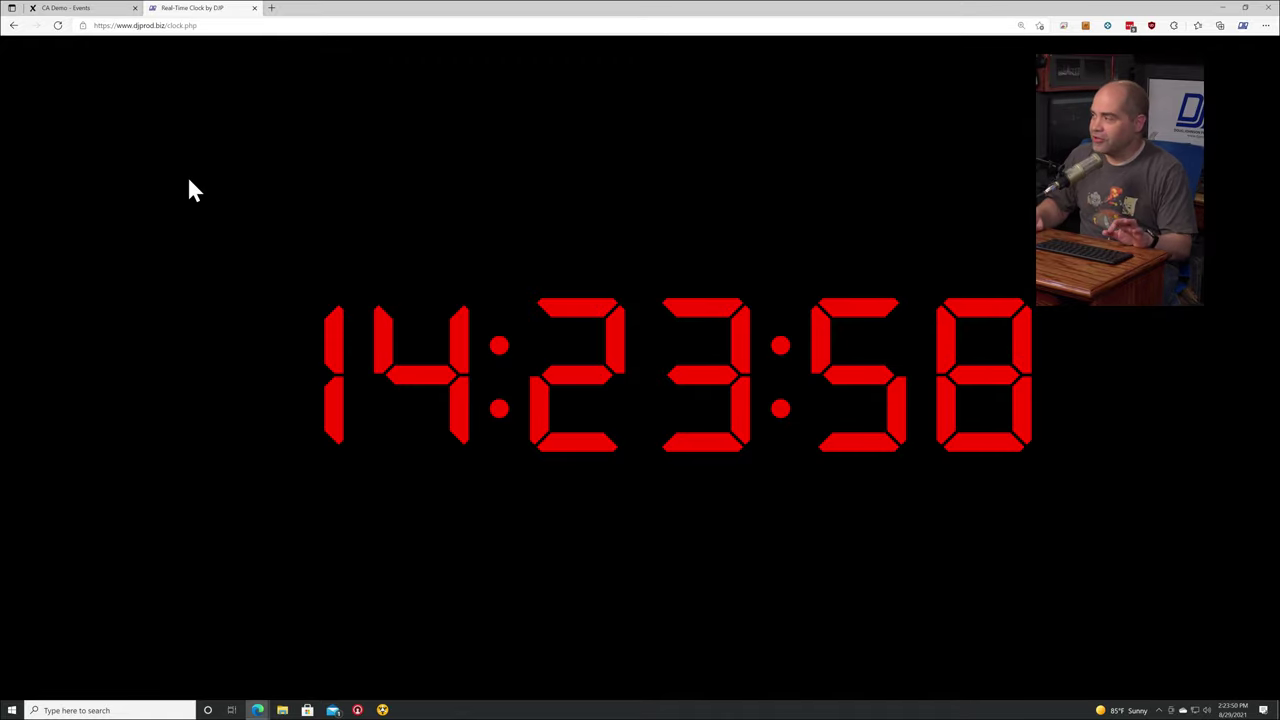
{"action": "left_click", "coordinate": [222, 308]}
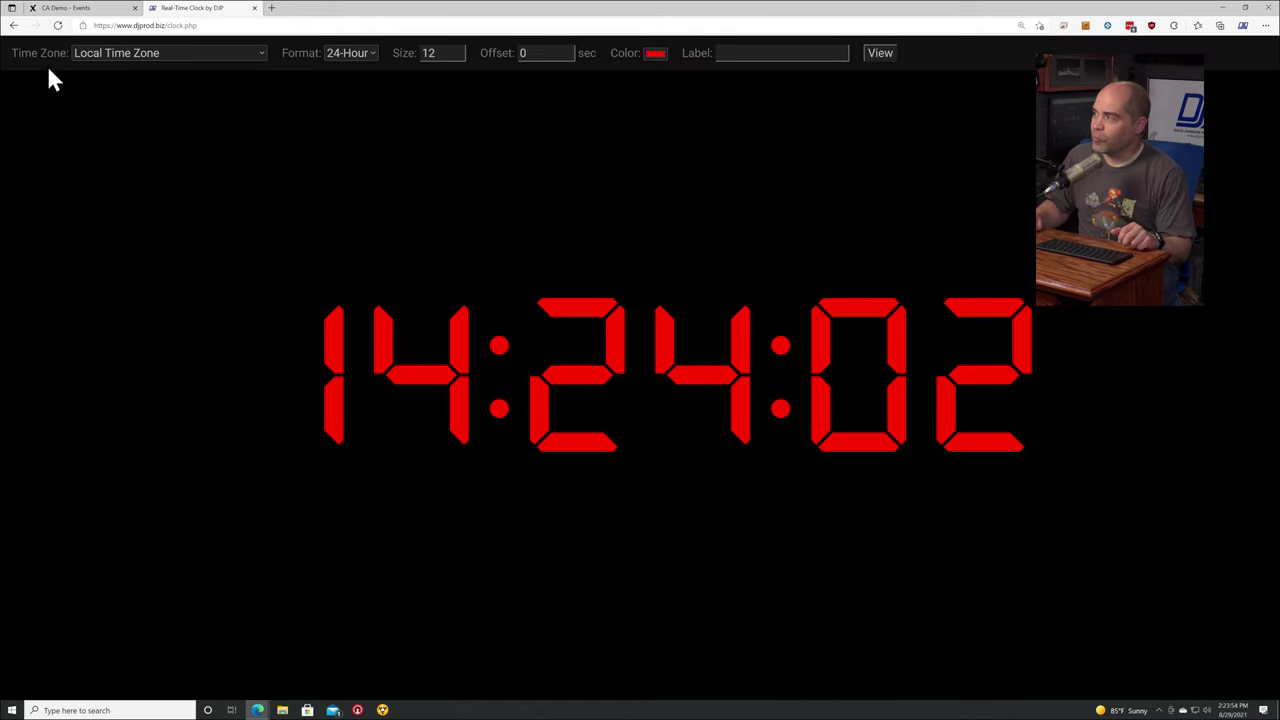
{"action": "left_click", "coordinate": [125, 55]}
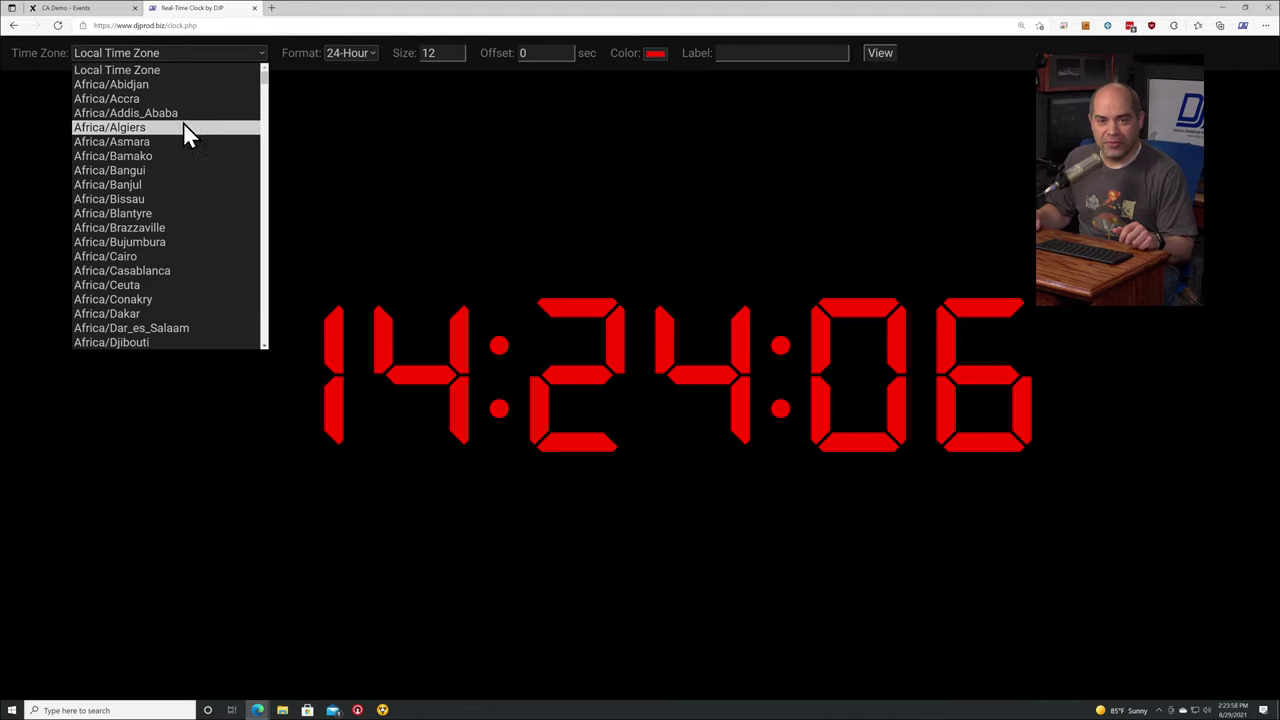
{"action": "left_click", "coordinate": [352, 86]}
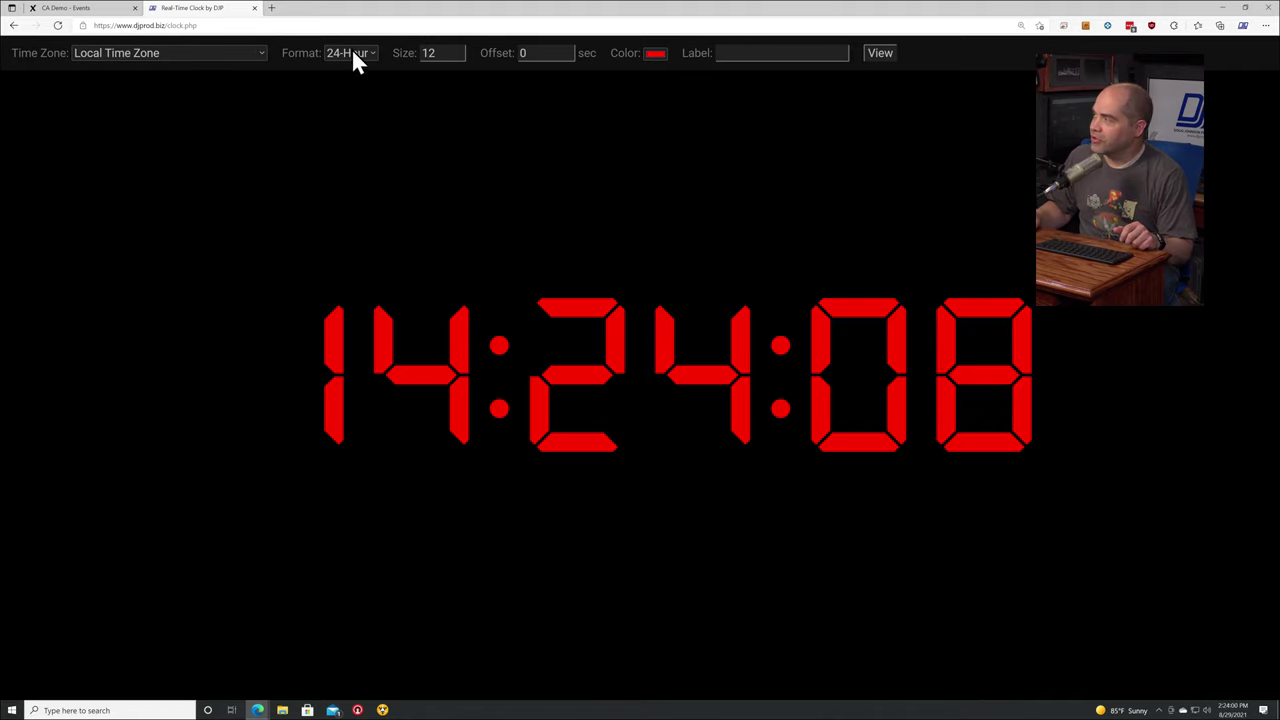
{"action": "left_click", "coordinate": [352, 52]}
{"action": "left_click", "coordinate": [362, 52]}
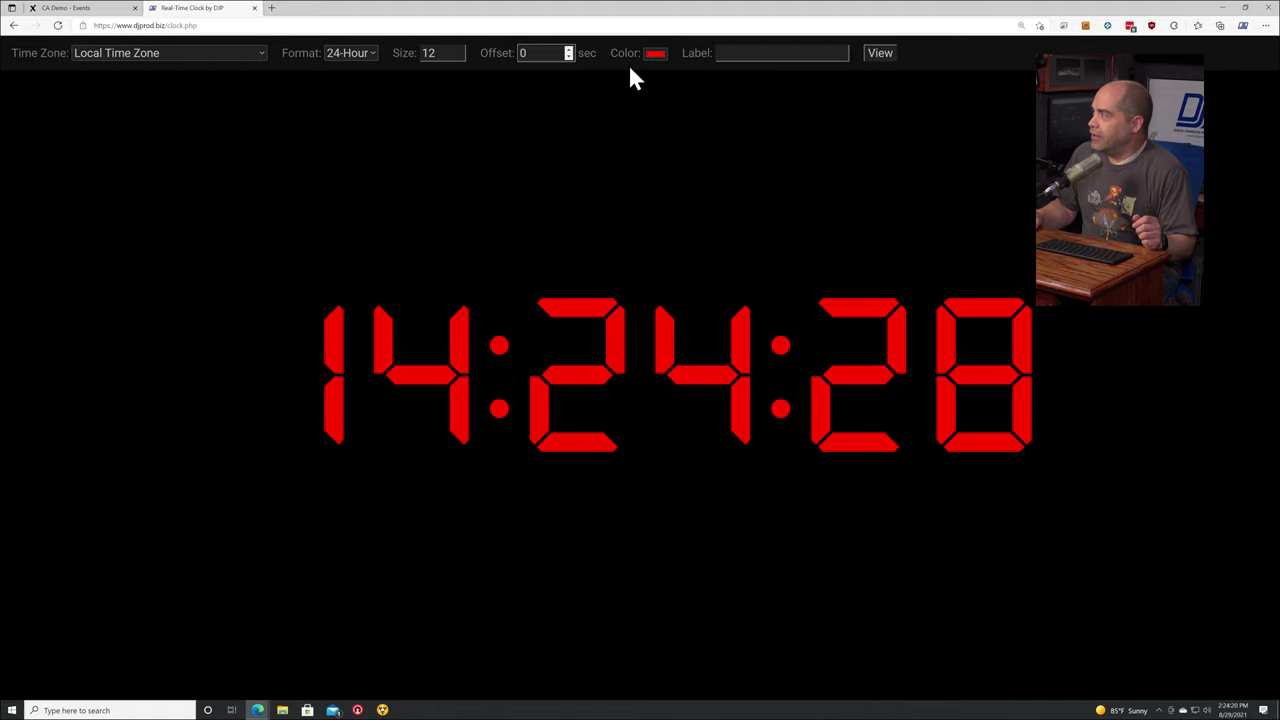
{"action": "left_click", "coordinate": [760, 55]}
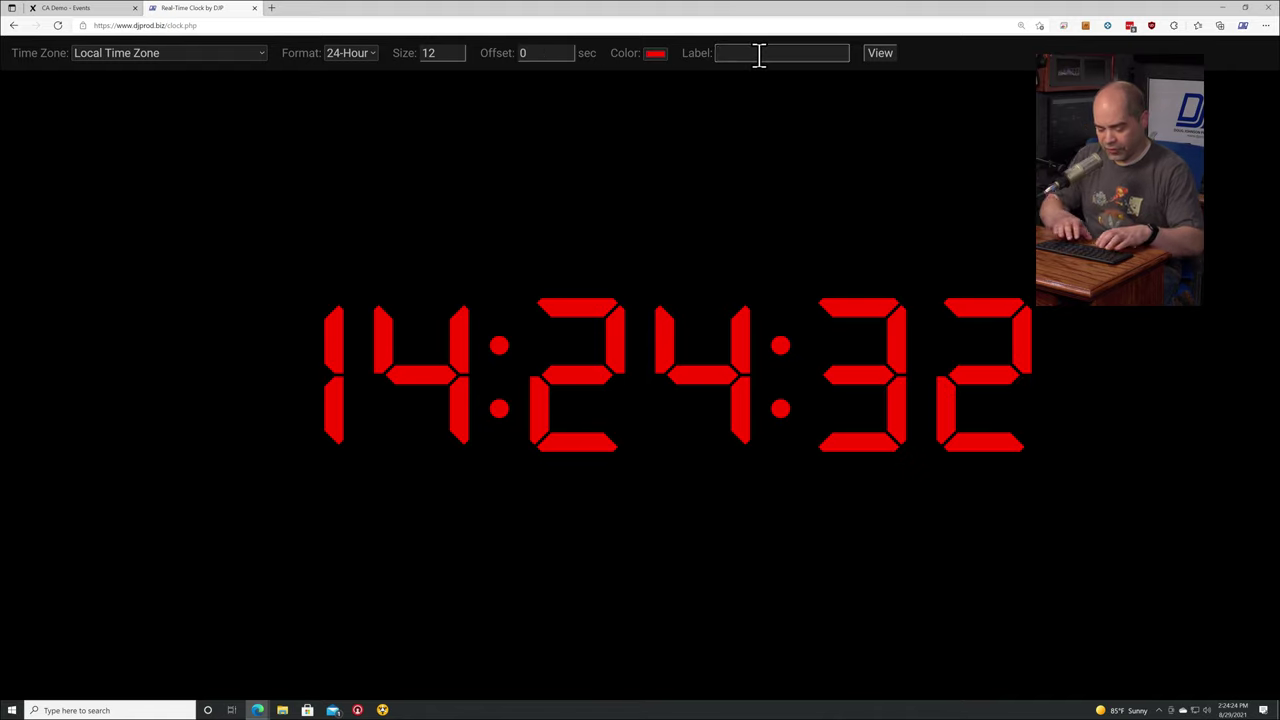
Enter 'DJP' as the label and apply it beneath the red clock
{"action": "type", "text": "DJP"}
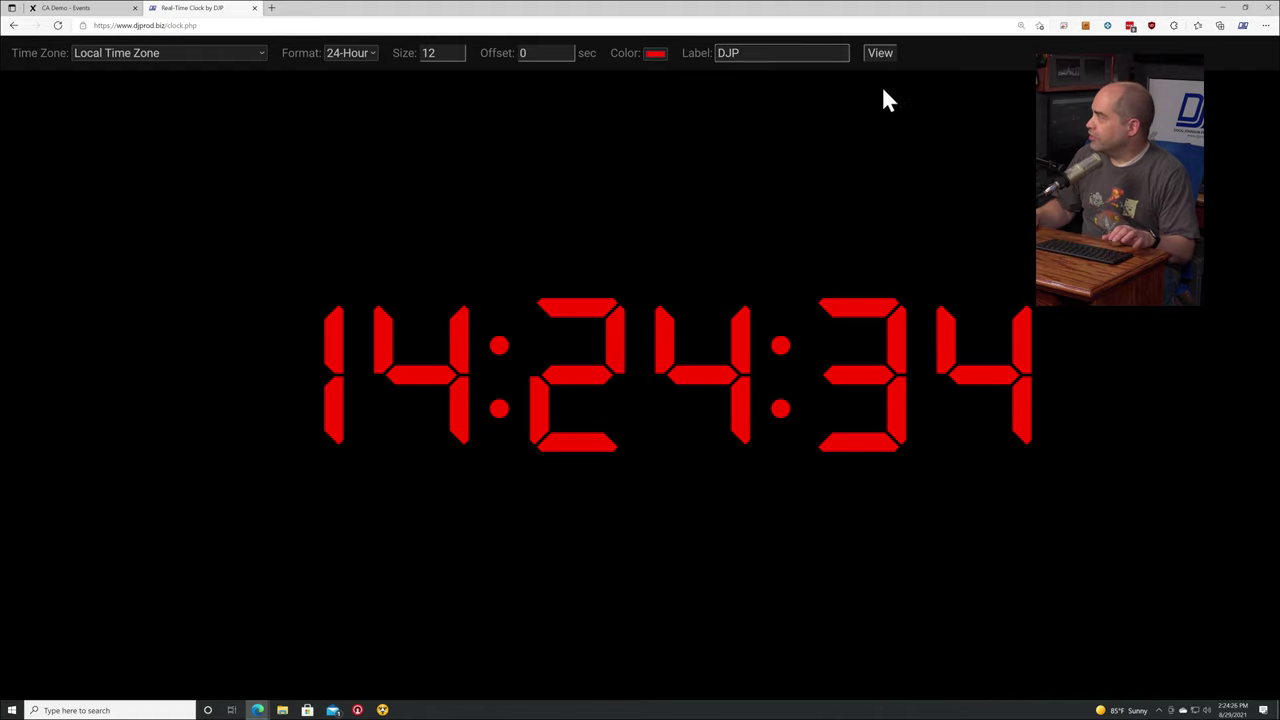
{"action": "left_click", "coordinate": [880, 56]}
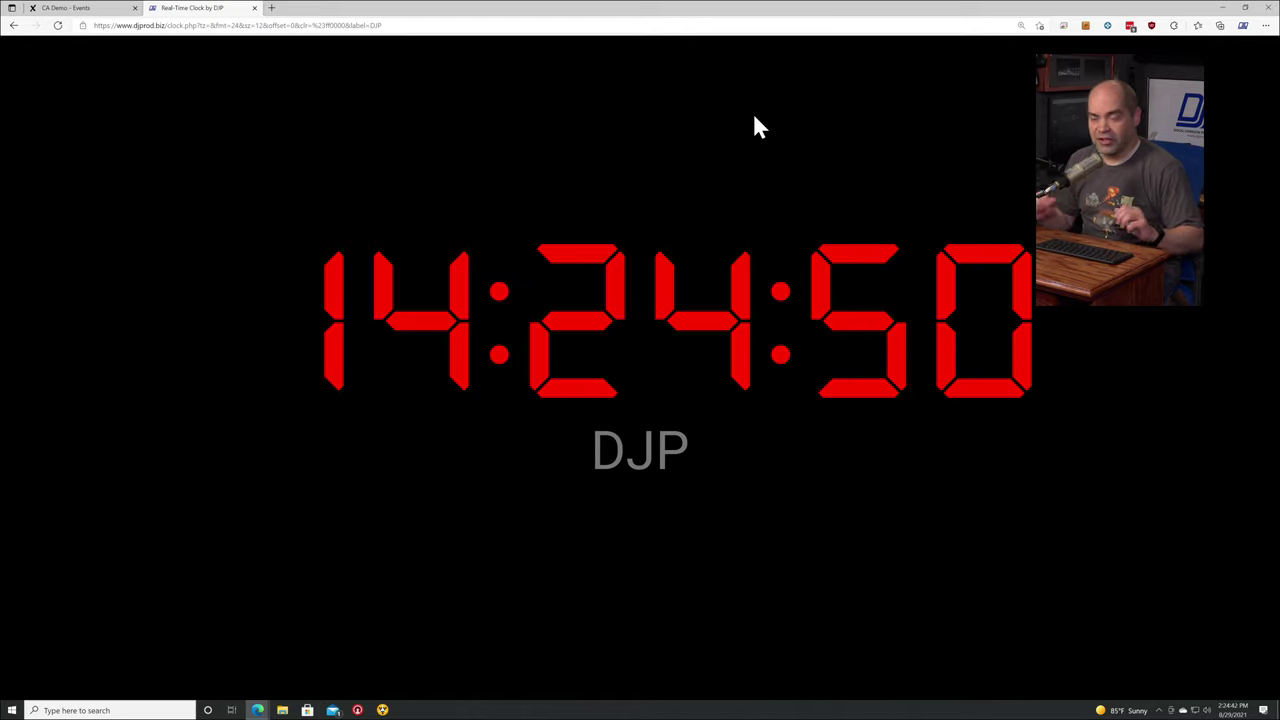
{"action": "mouse_move", "coordinate": [655, 165]}
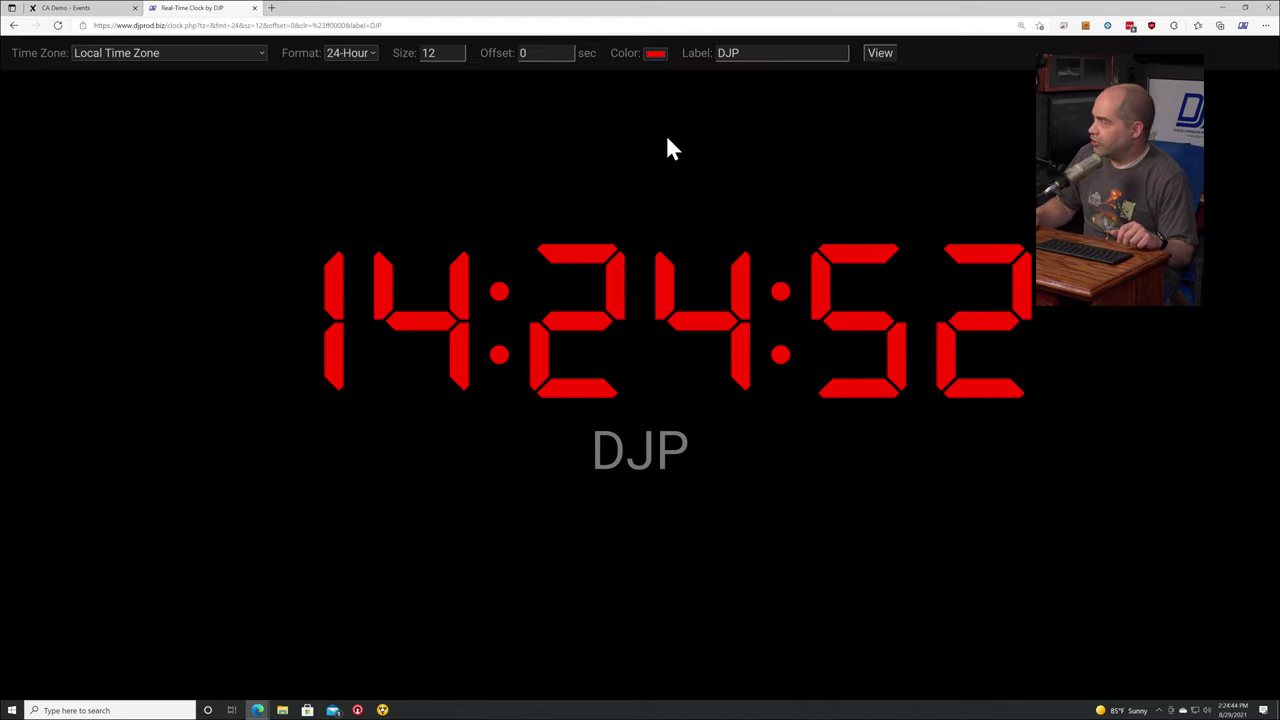
Change the clock digit colour from red to yellow and apply it
{"action": "left_click", "coordinate": [655, 53]}
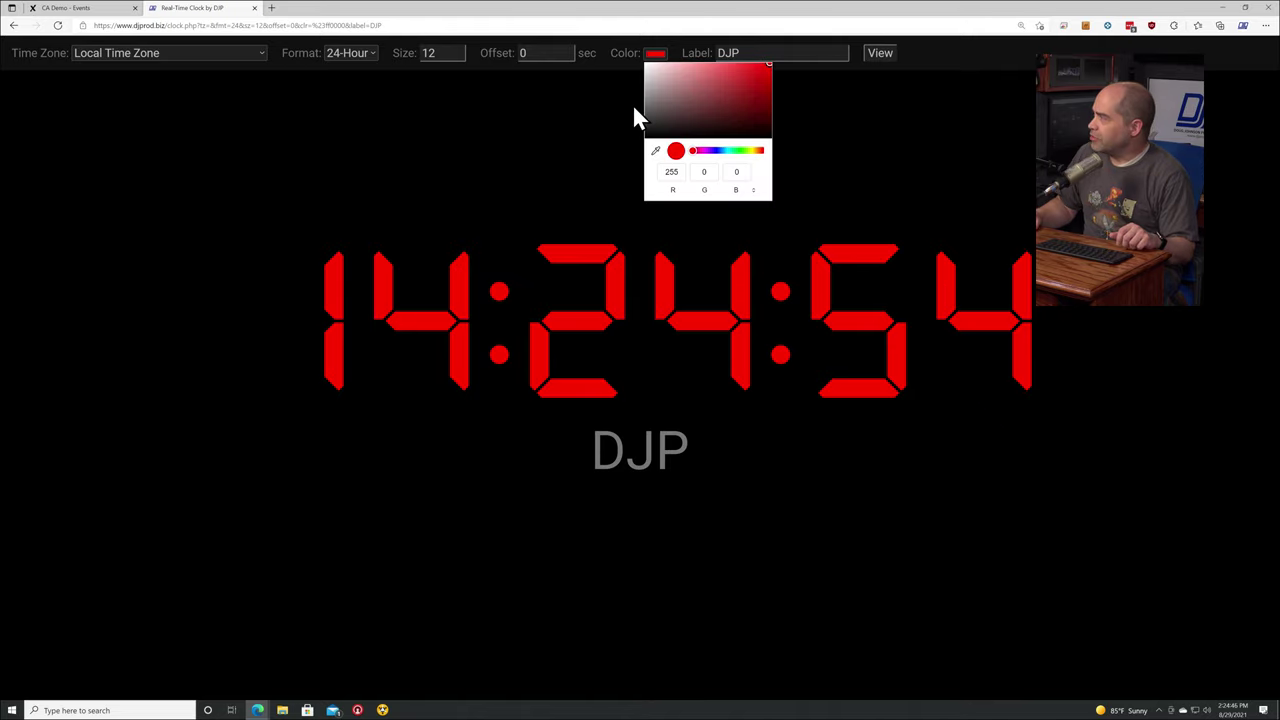
{"action": "left_click_drag", "start_coordinate": [704, 152], "coordinate": [752, 150]}
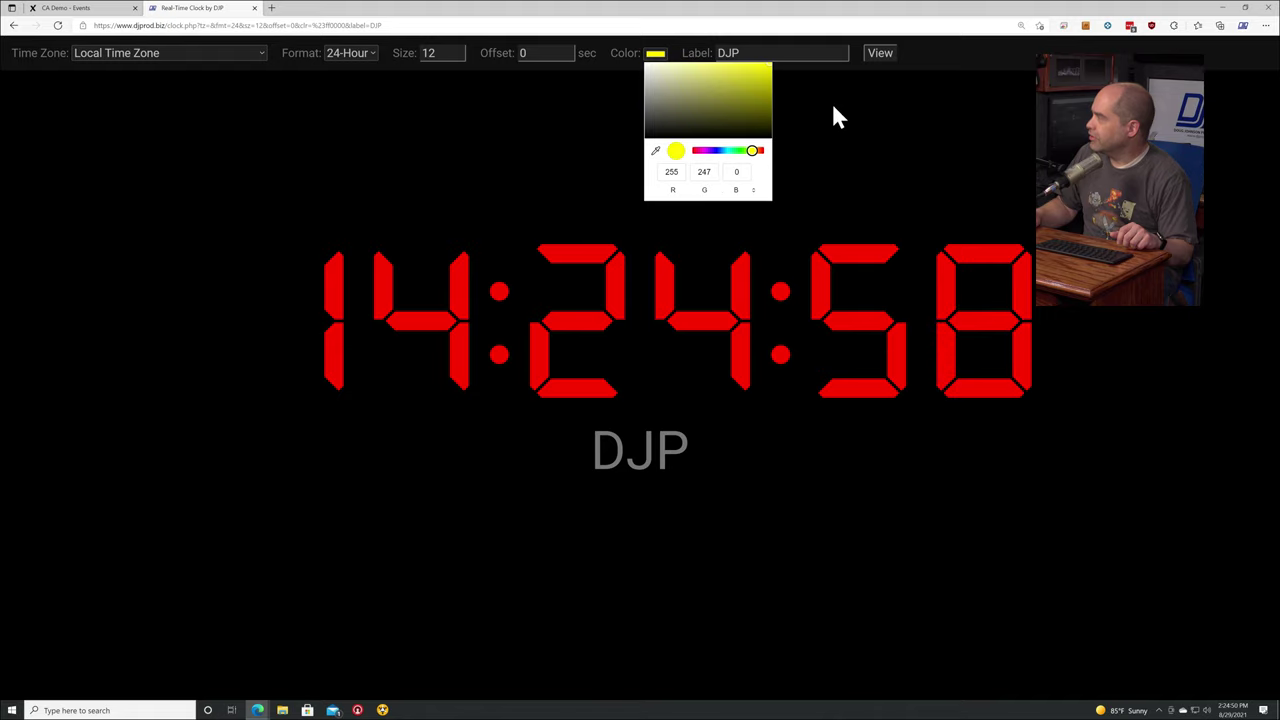
{"action": "left_click", "coordinate": [877, 55]}
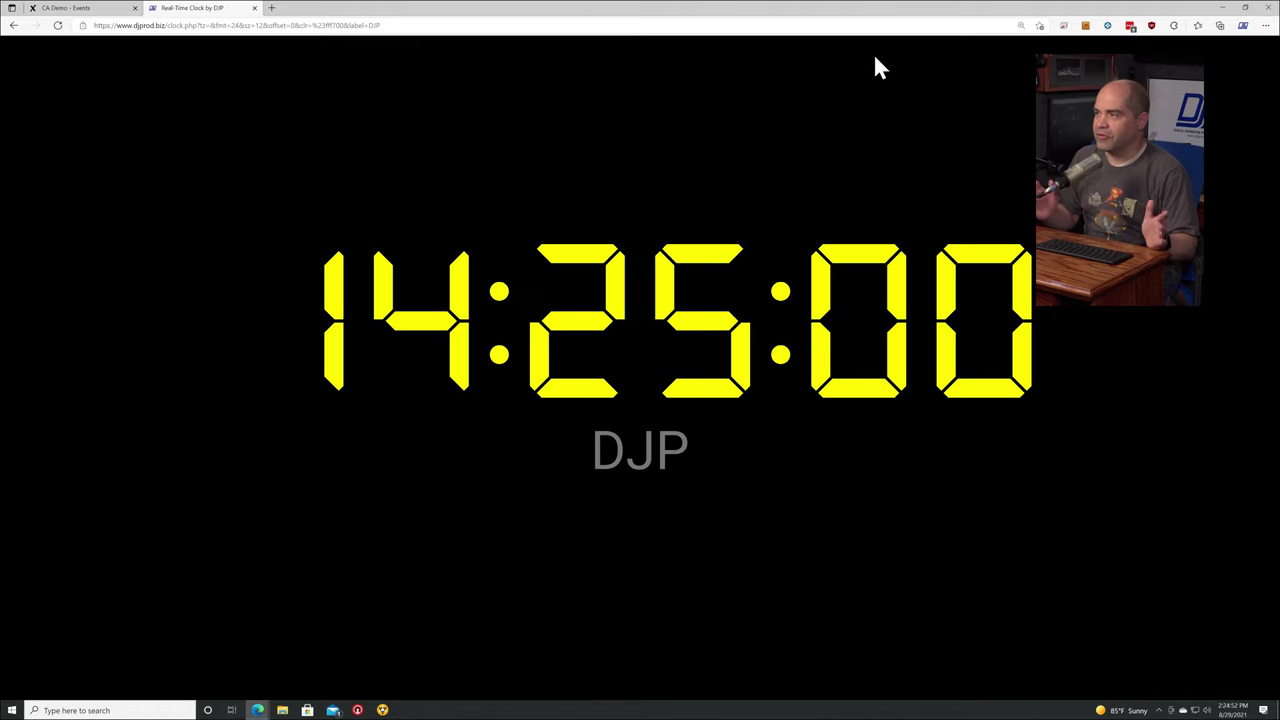
Replace the 'DJP' label with 'Mountain Time' and apply it
{"action": "mouse_move", "coordinate": [716, 128]}
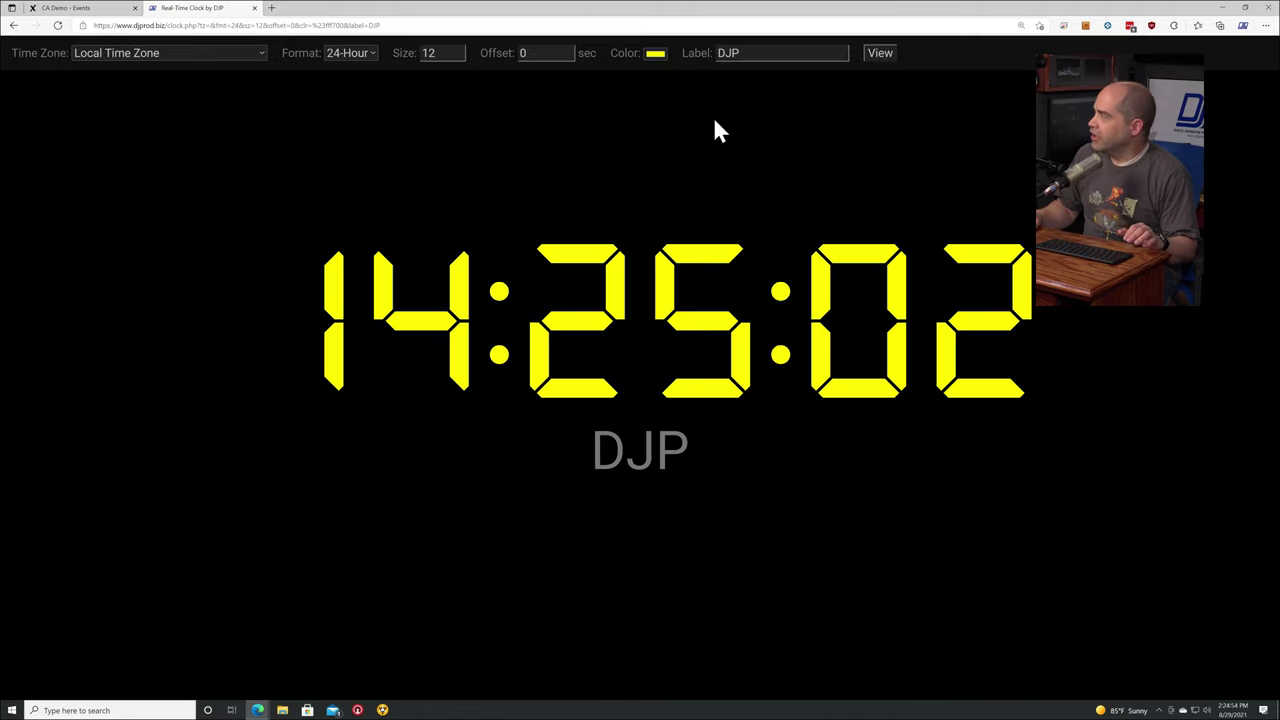
{"action": "left_click", "coordinate": [730, 55]}
{"action": "key", "text": "ctrl+a"}
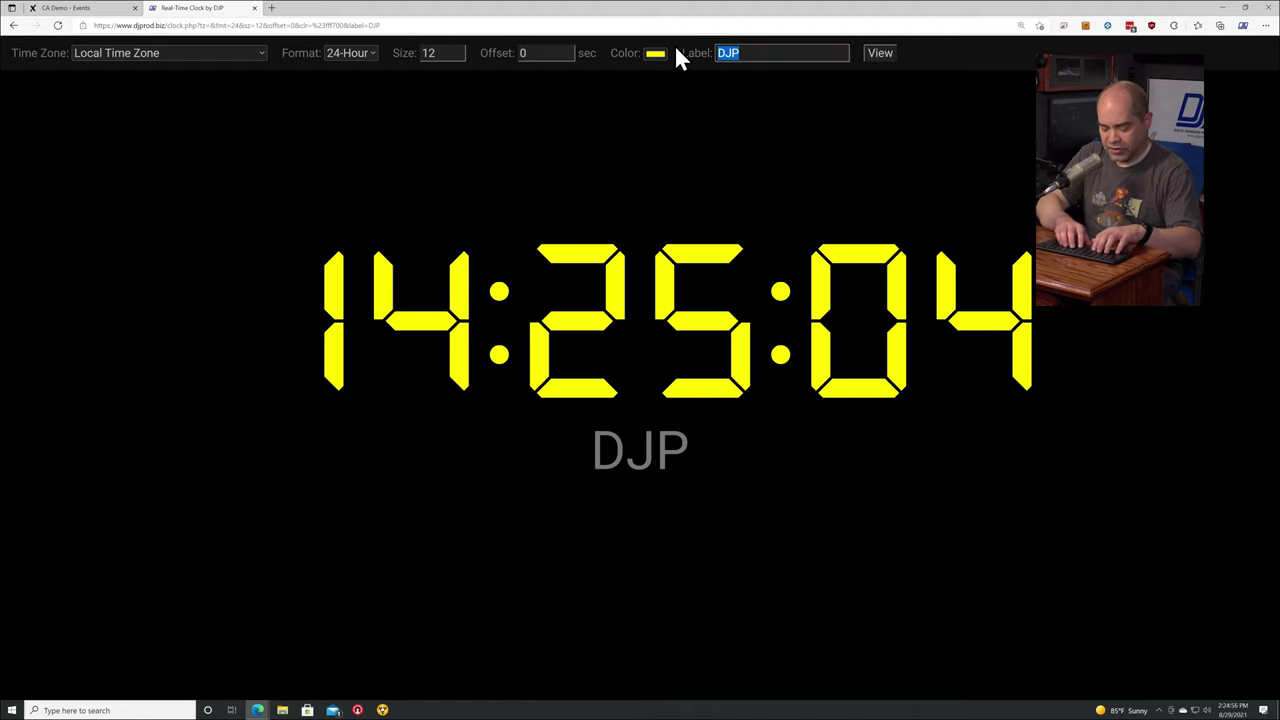
{"action": "type", "text": "Mountain Ti"}
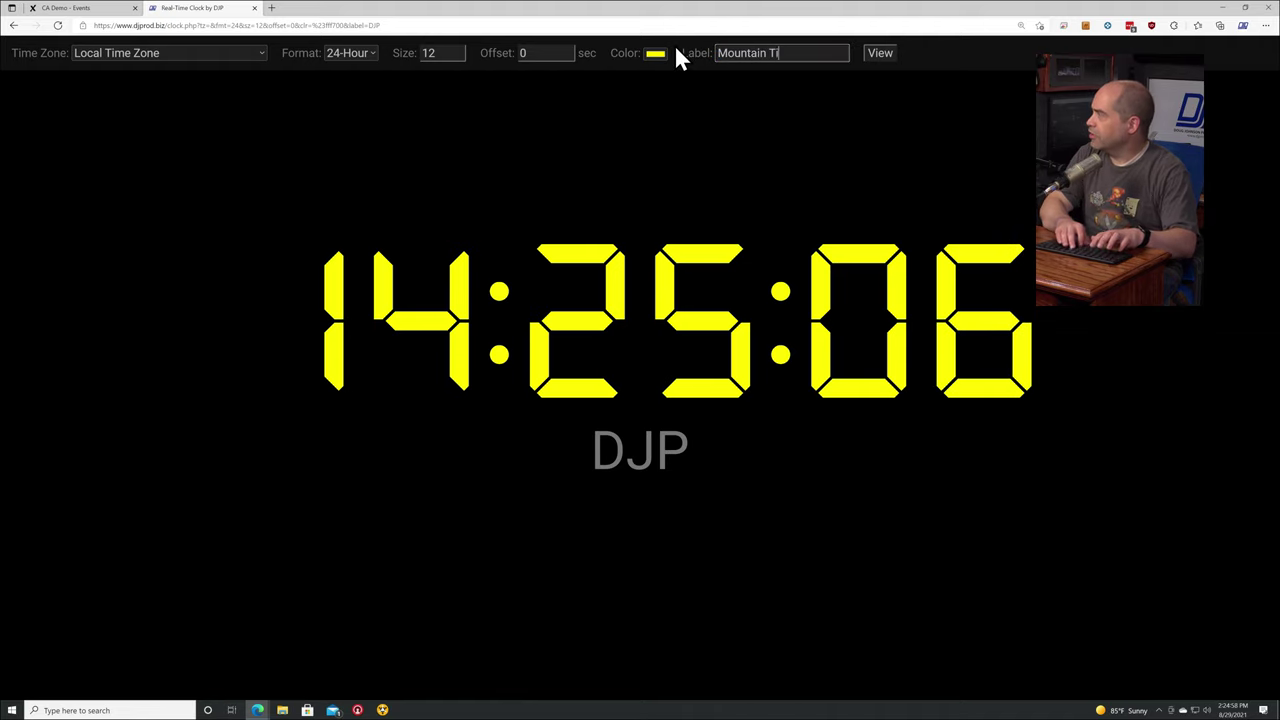
{"action": "type", "text": "me"}
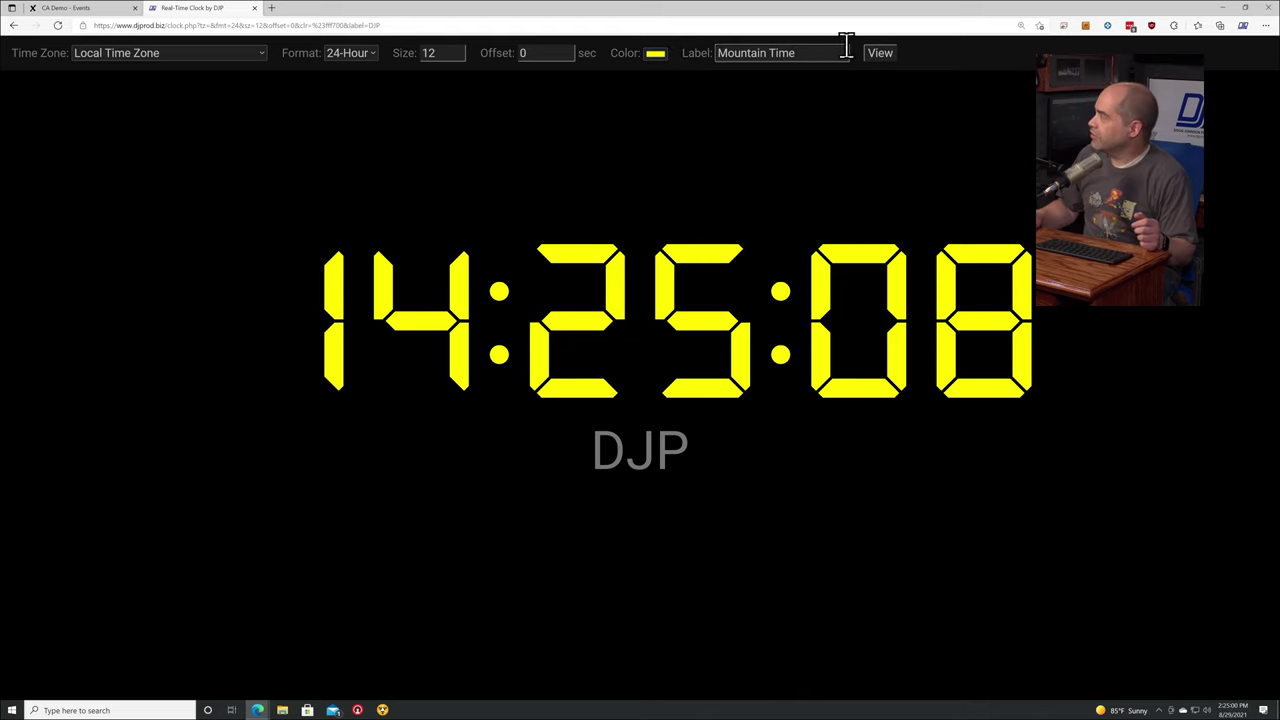
{"action": "left_click", "coordinate": [879, 56]}
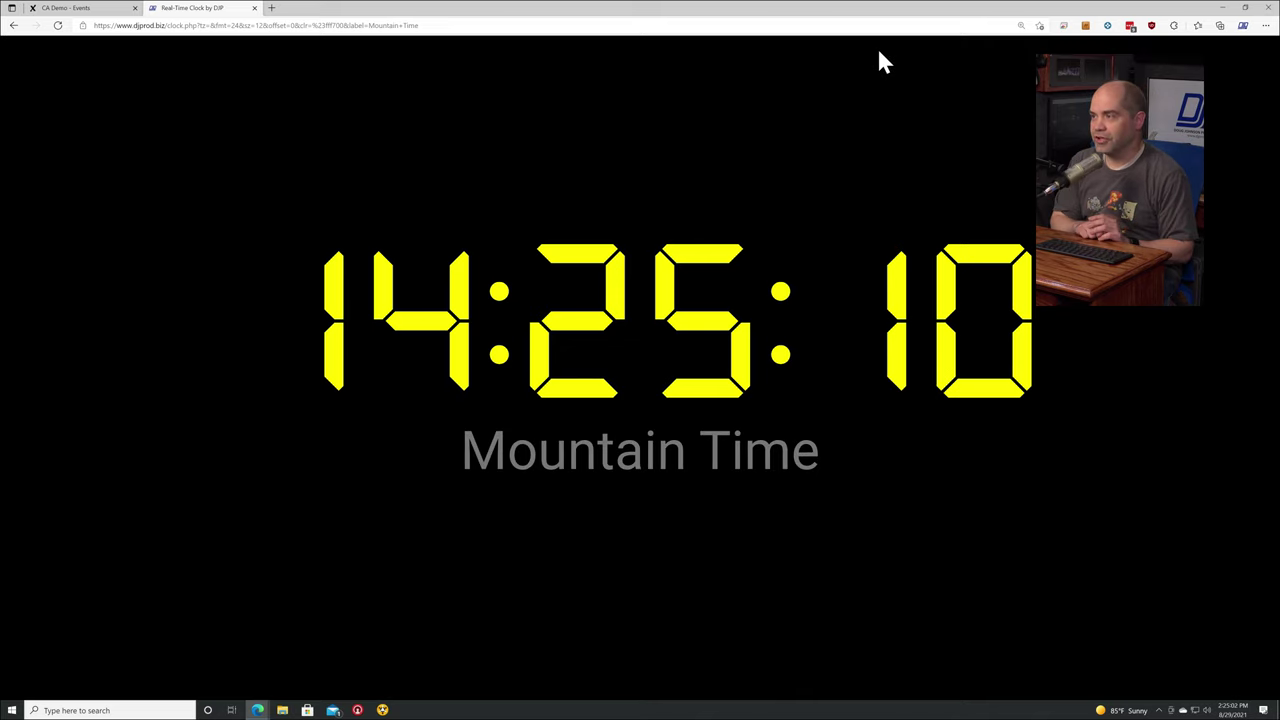
{"action": "mouse_move", "coordinate": [697, 137]}
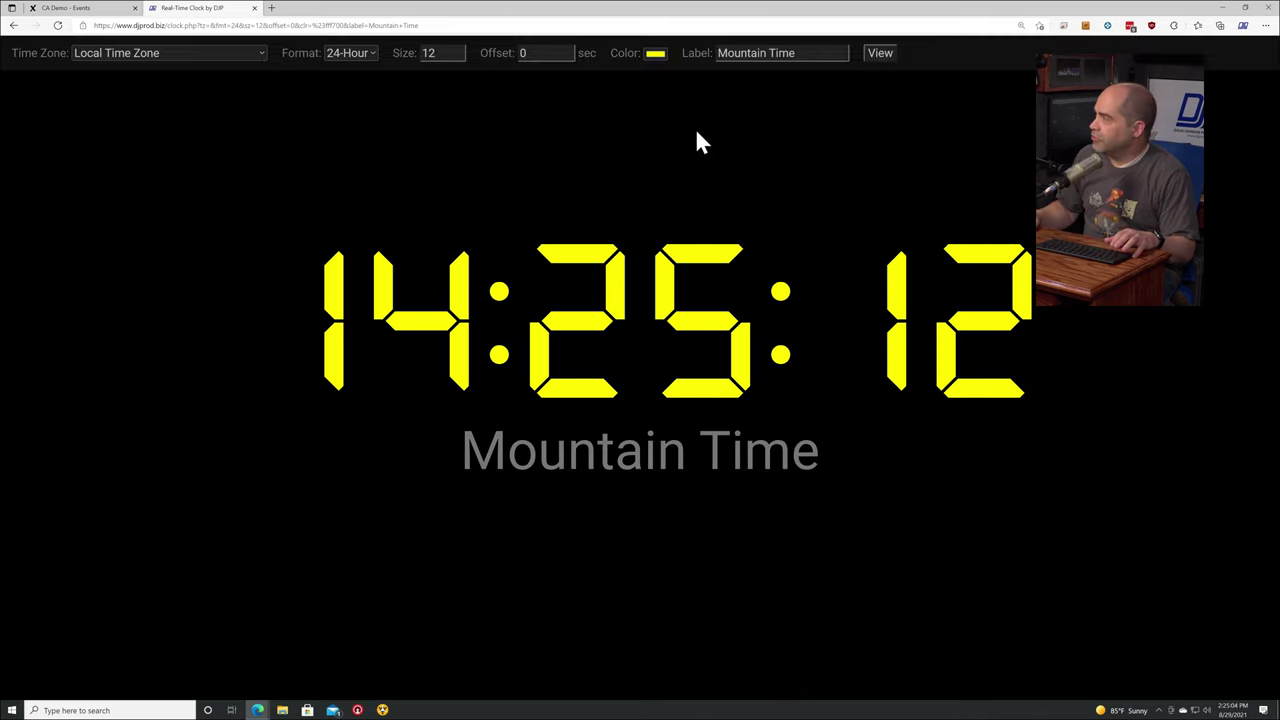
Change the label to 'tz' to display the time zone name, then switch to CrewAxis
{"action": "triple_click", "coordinate": [800, 52]}
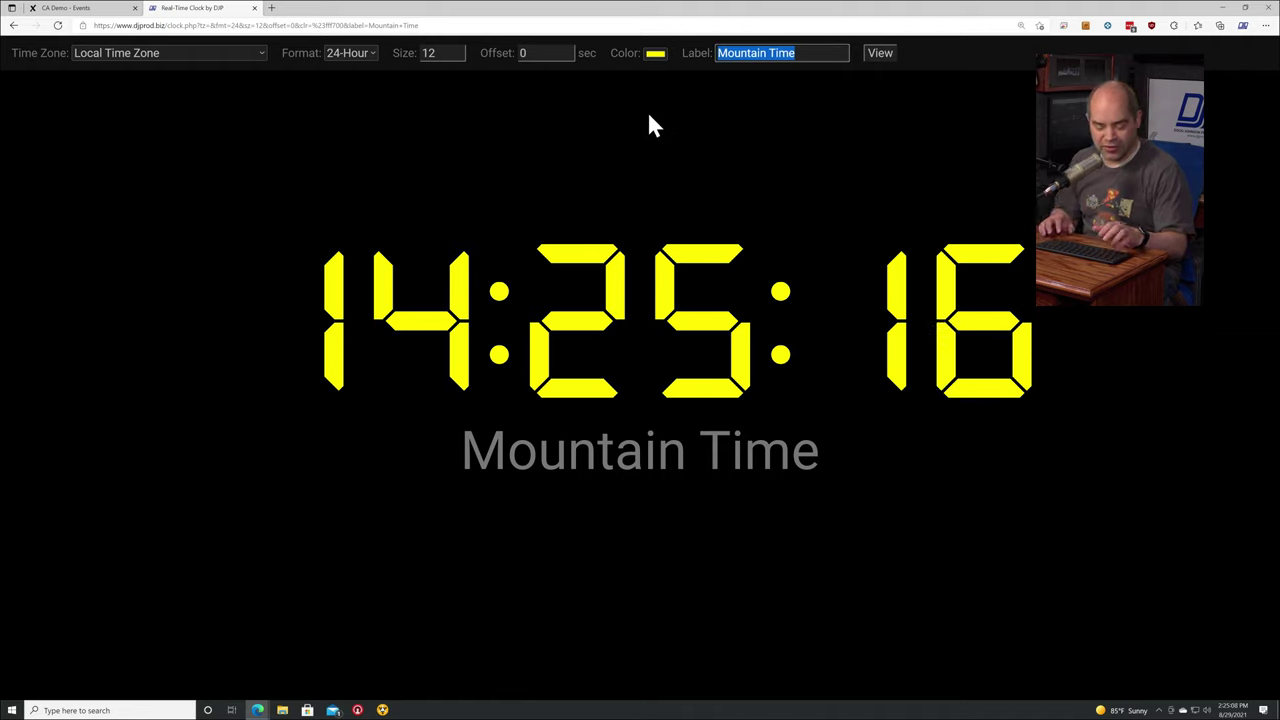
{"action": "type", "text": "tz"}
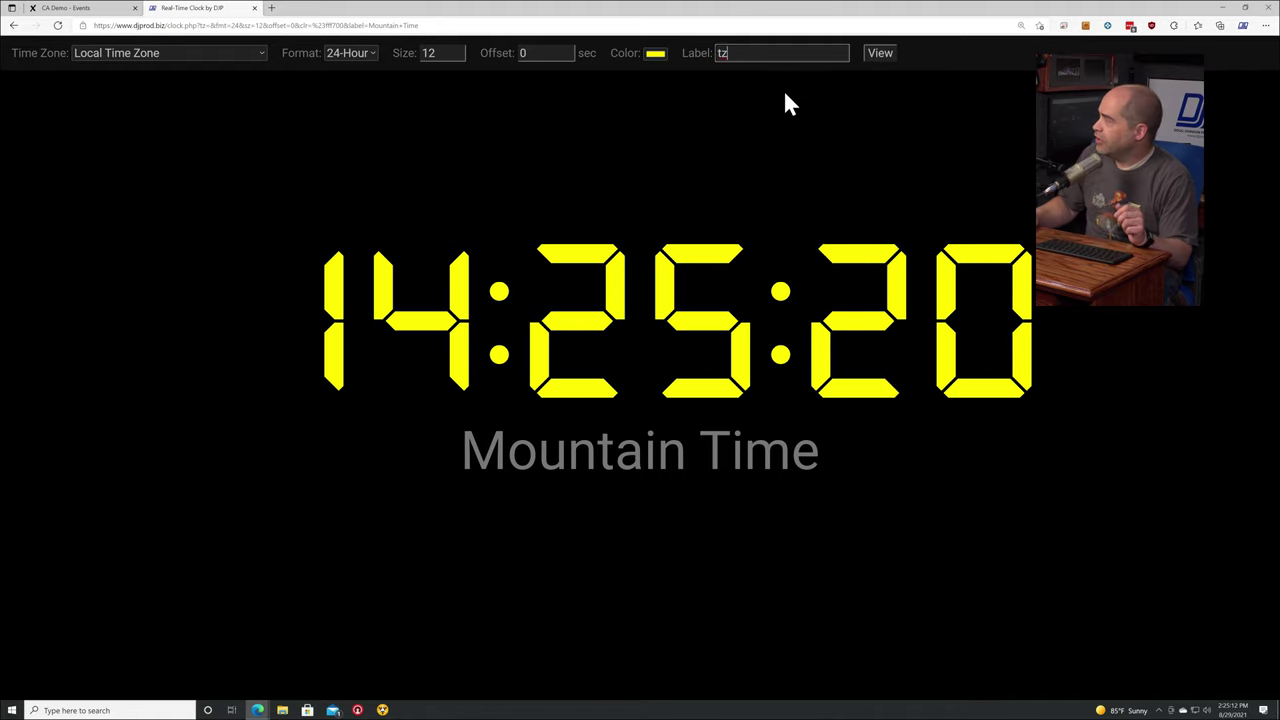
{"action": "left_click", "coordinate": [878, 53]}
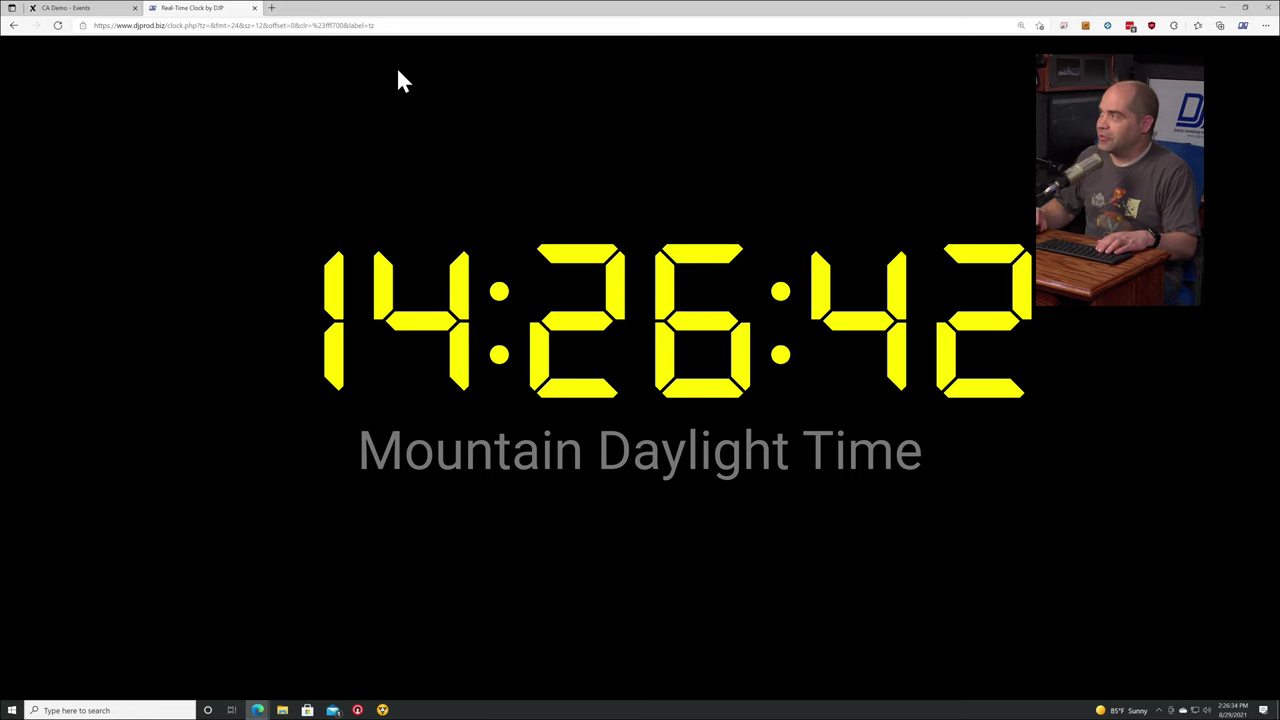
{"action": "left_click", "coordinate": [83, 12]}
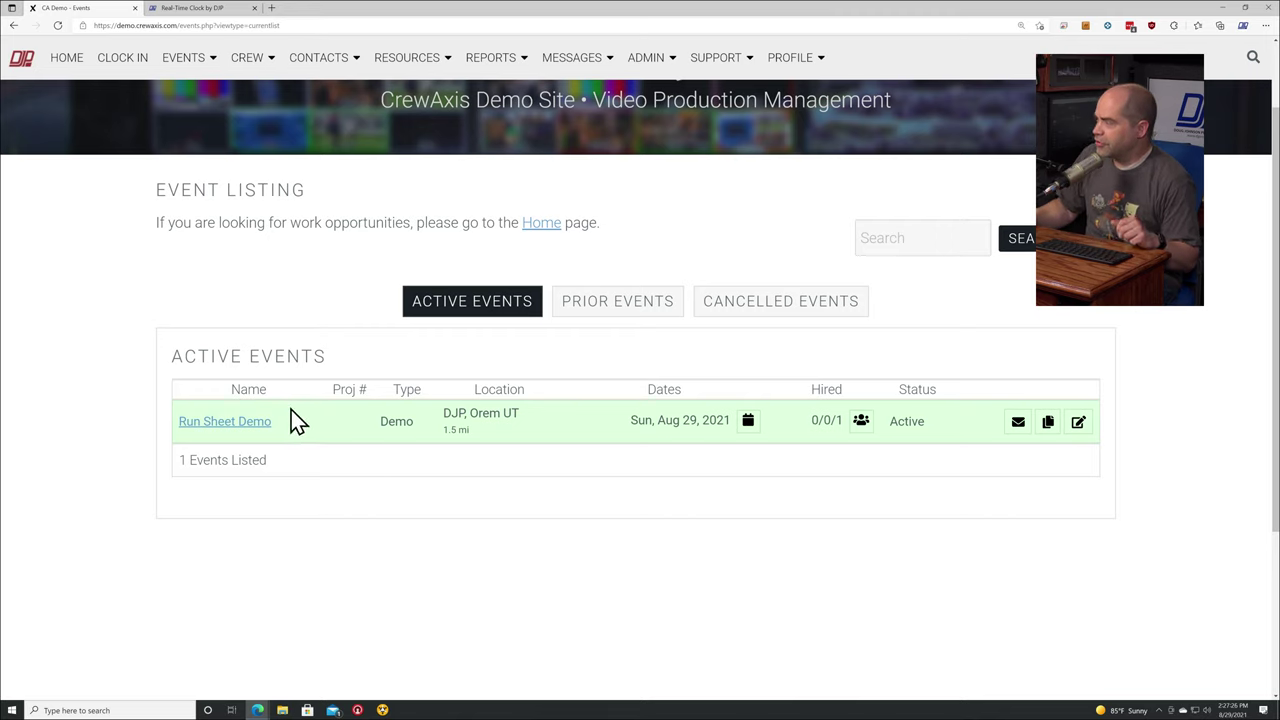
Open the Run Sheet Demo event and display its RUN SHEET of timed cues
{"action": "left_click", "coordinate": [245, 423]}
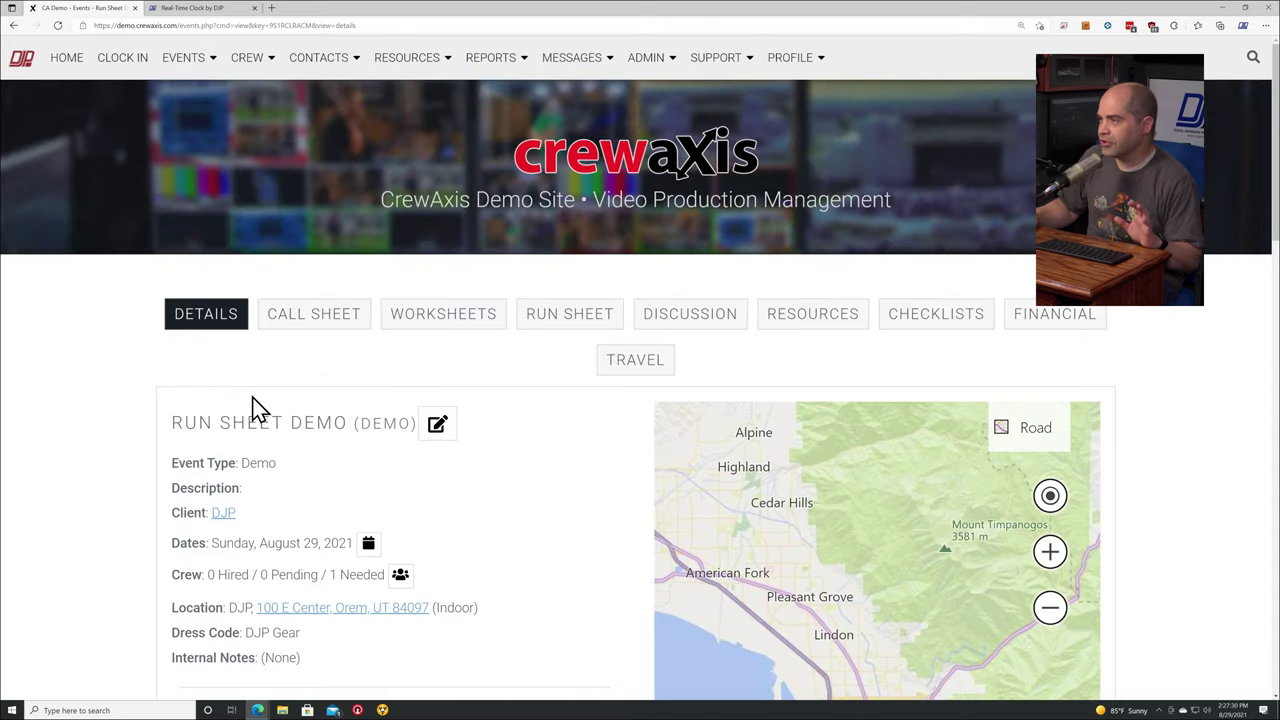
{"action": "left_click", "coordinate": [571, 328]}
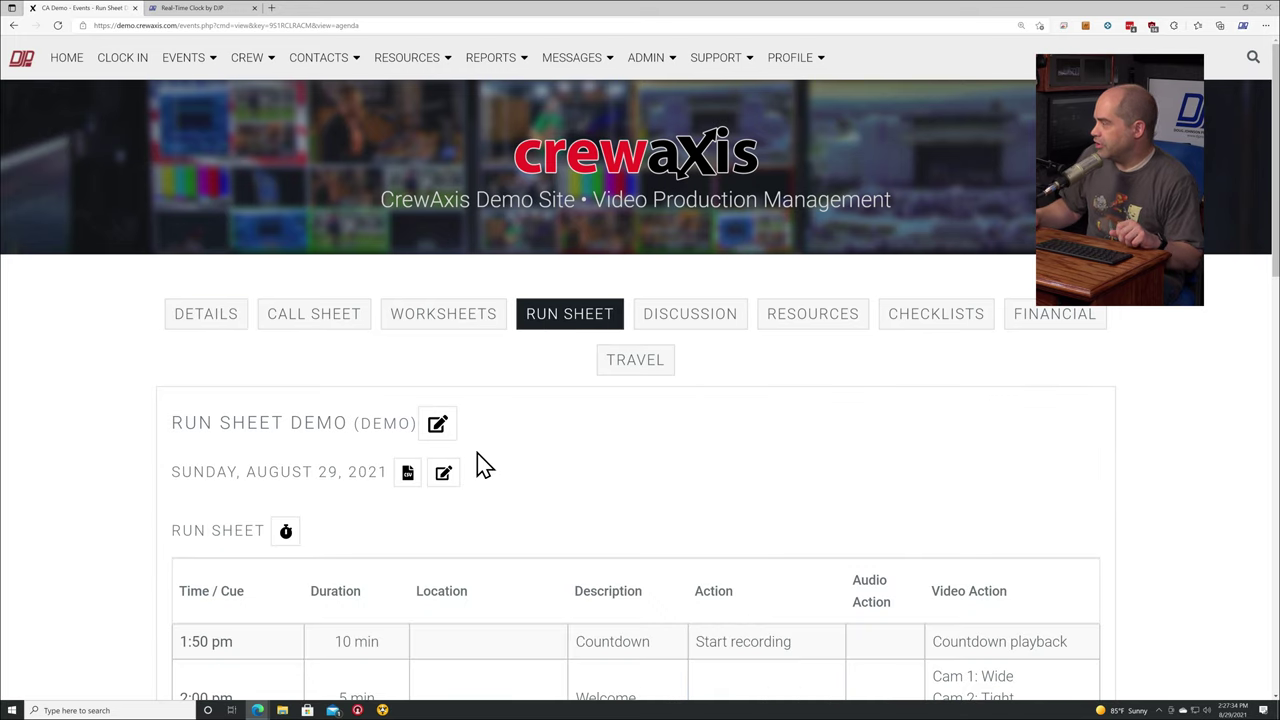
Open the run sheet editor and load the agenda for Sunday, August 29, 2021
{"action": "left_click", "coordinate": [444, 474]}
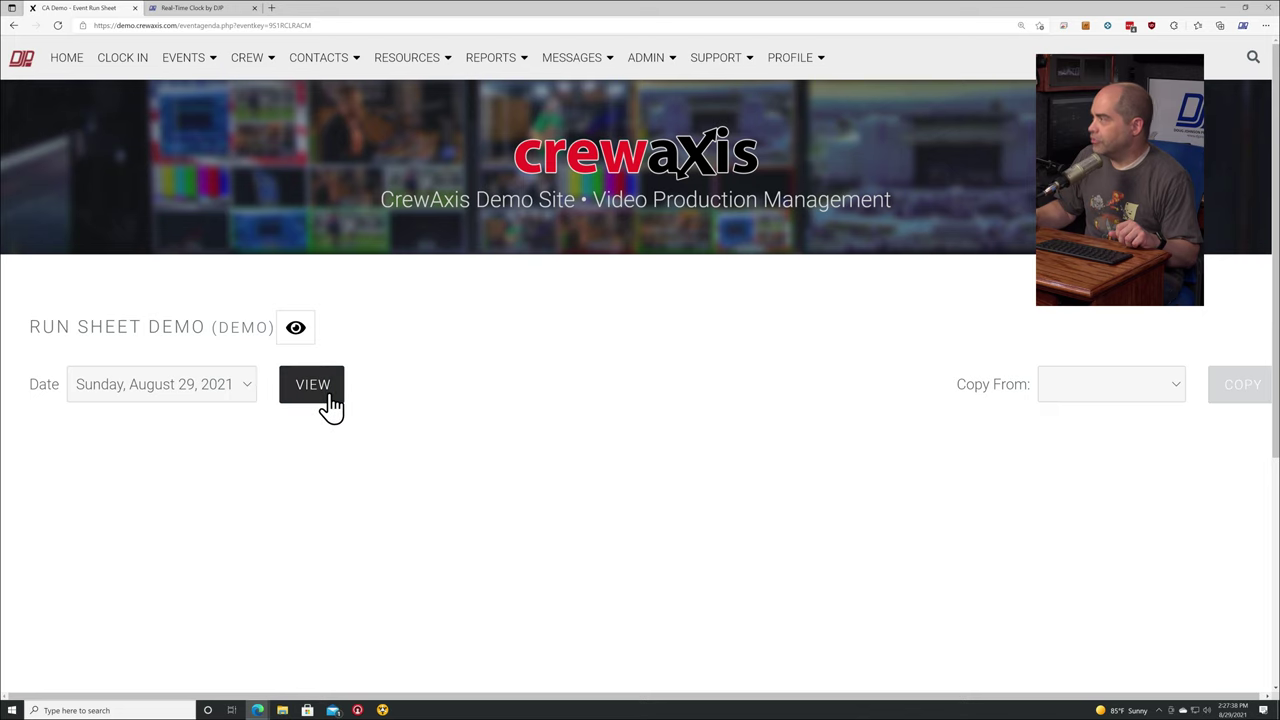
{"action": "left_click", "coordinate": [340, 400]}
{"action": "scroll", "coordinate": [474, 351], "scroll_direction": "down", "scroll_amount": 3}
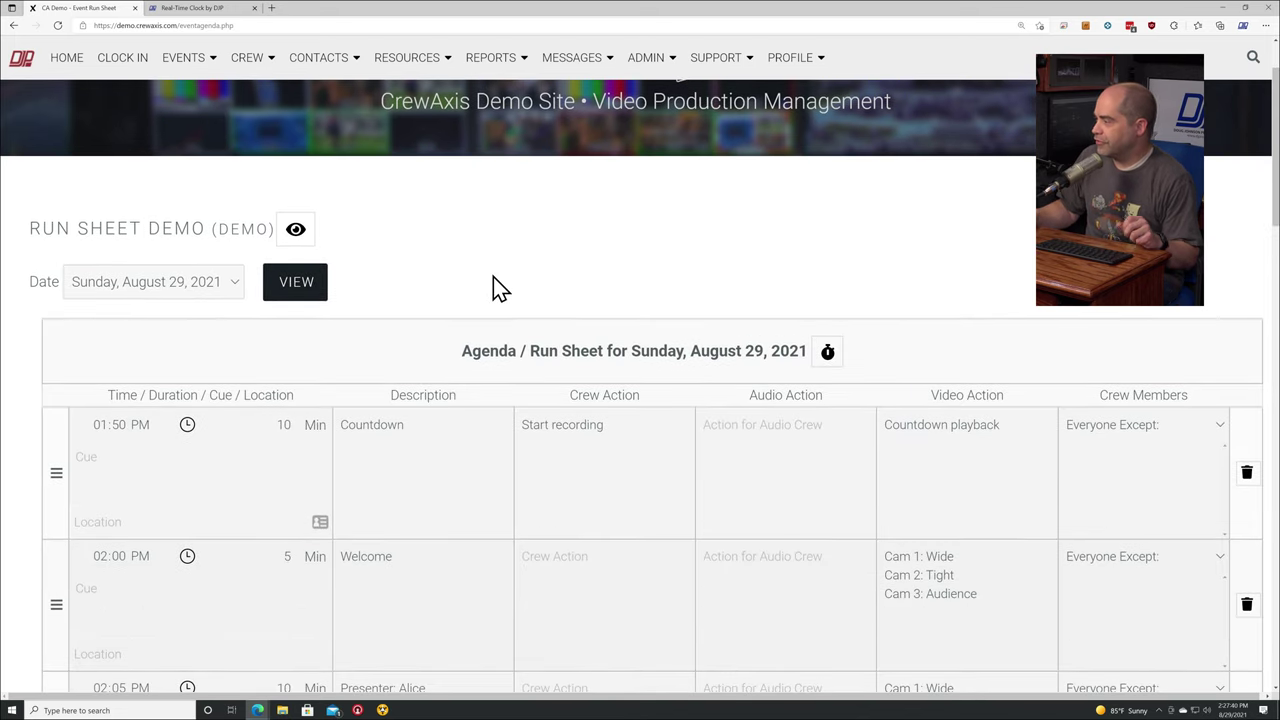
{"action": "scroll", "coordinate": [400, 255], "scroll_direction": "down", "scroll_amount": 1}
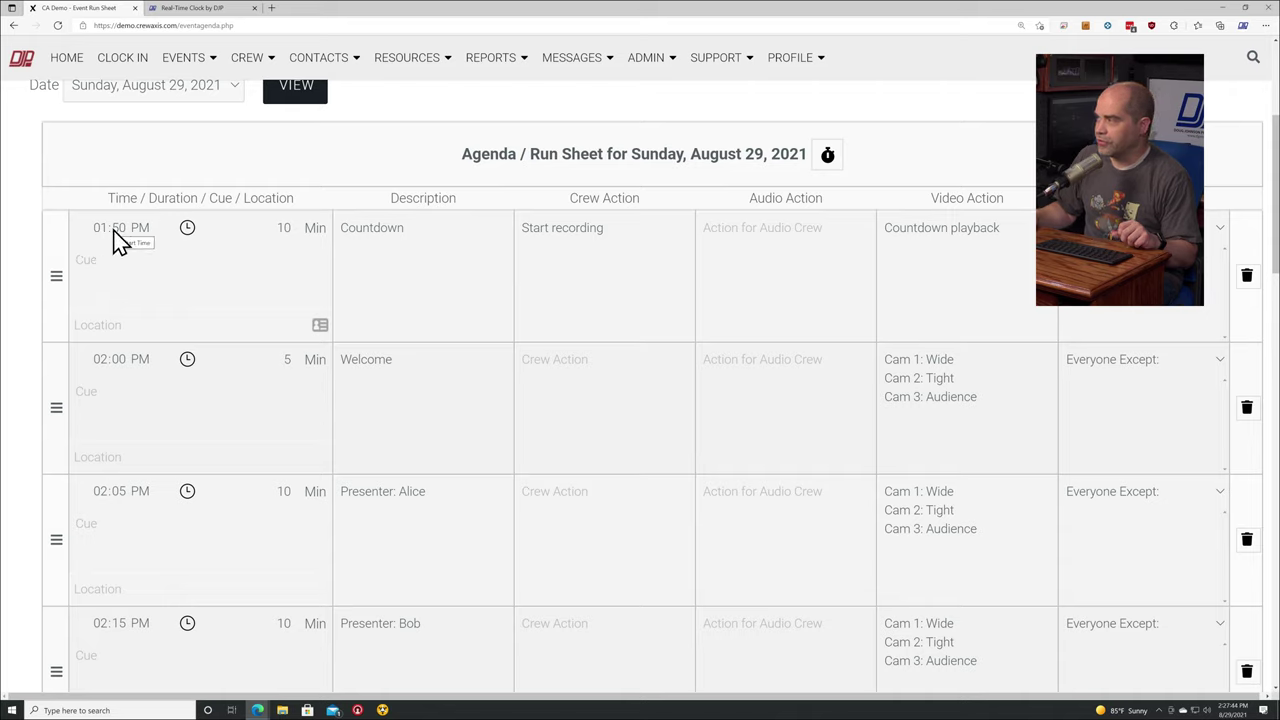
Step through the Countdown item's description, Start recording crew action, Countdown playback video action and Cue cells
{"action": "left_click", "coordinate": [386, 228]}
{"action": "double_click", "coordinate": [392, 228]}
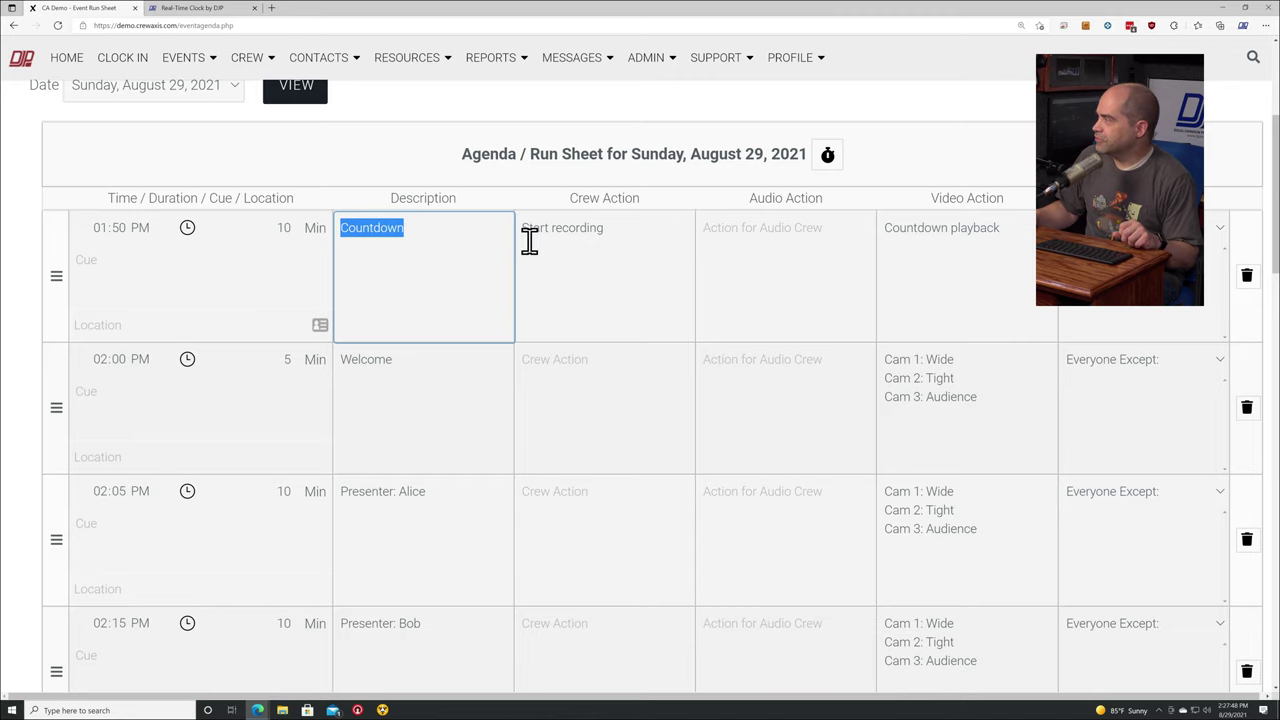
{"action": "left_click", "coordinate": [620, 229]}
{"action": "left_click_drag", "start_coordinate": [620, 229], "coordinate": [566, 234]}
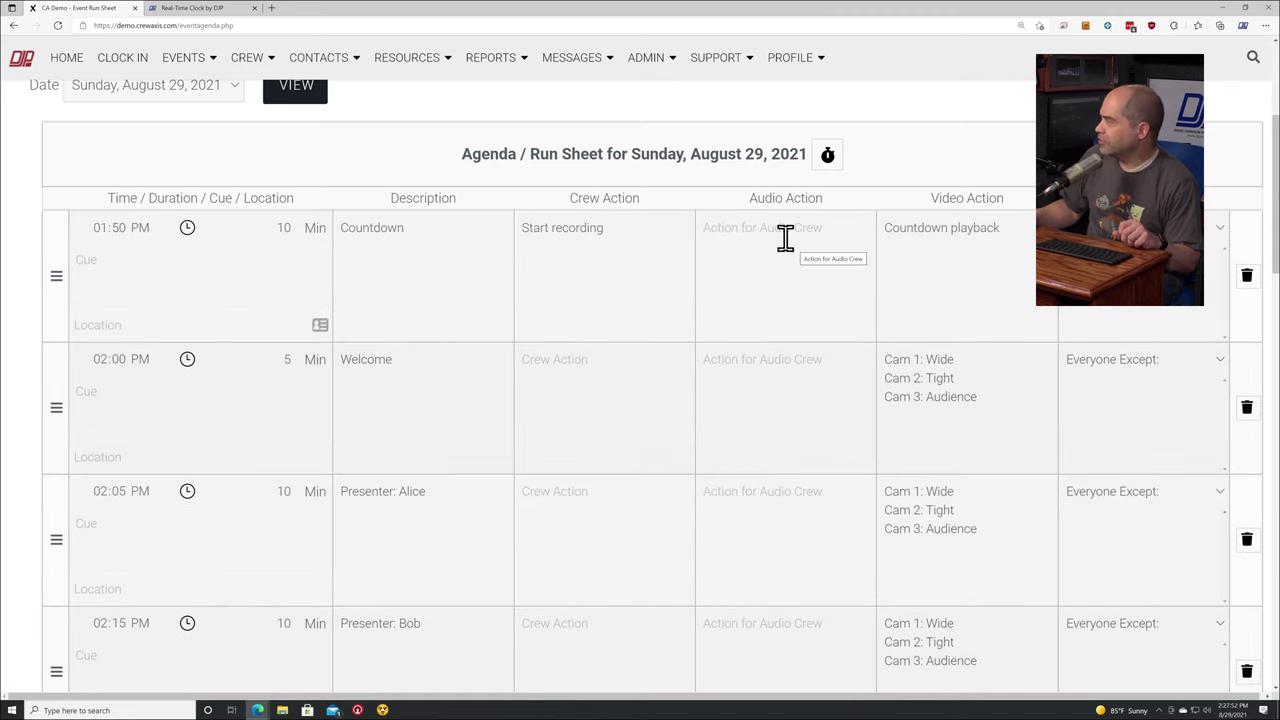
{"action": "left_click", "coordinate": [1006, 229]}
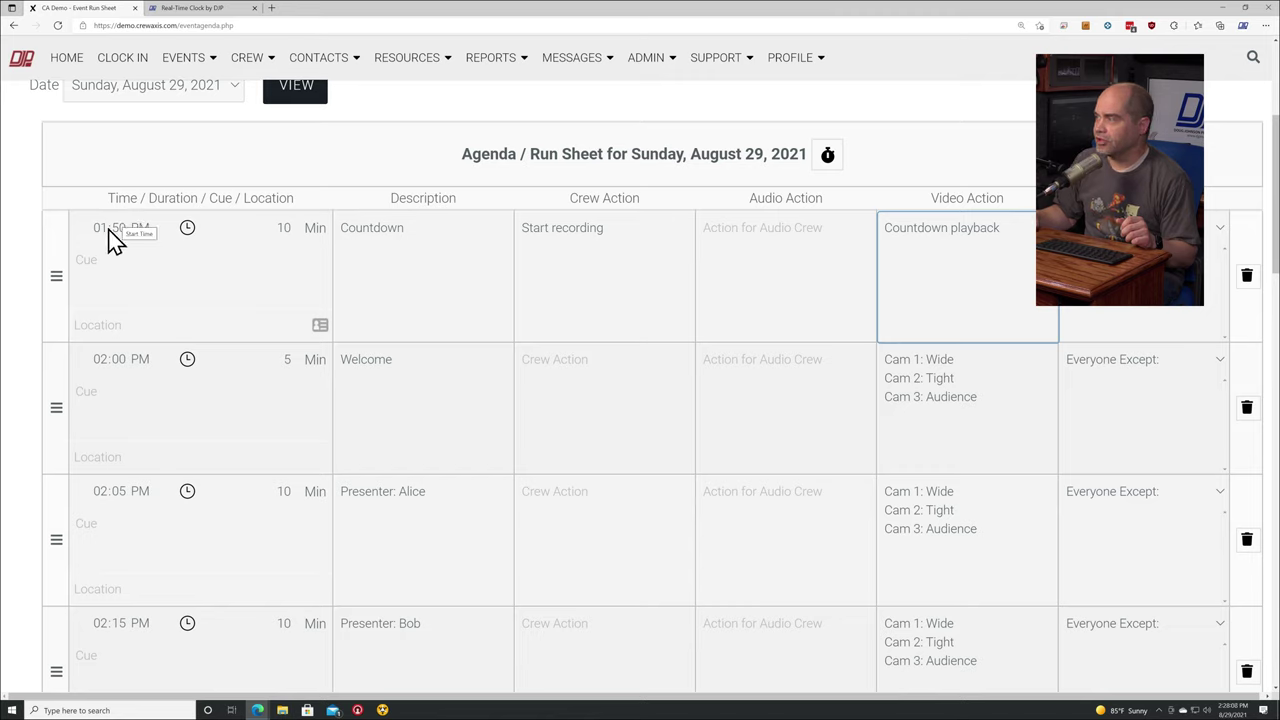
{"action": "left_click", "coordinate": [95, 257]}
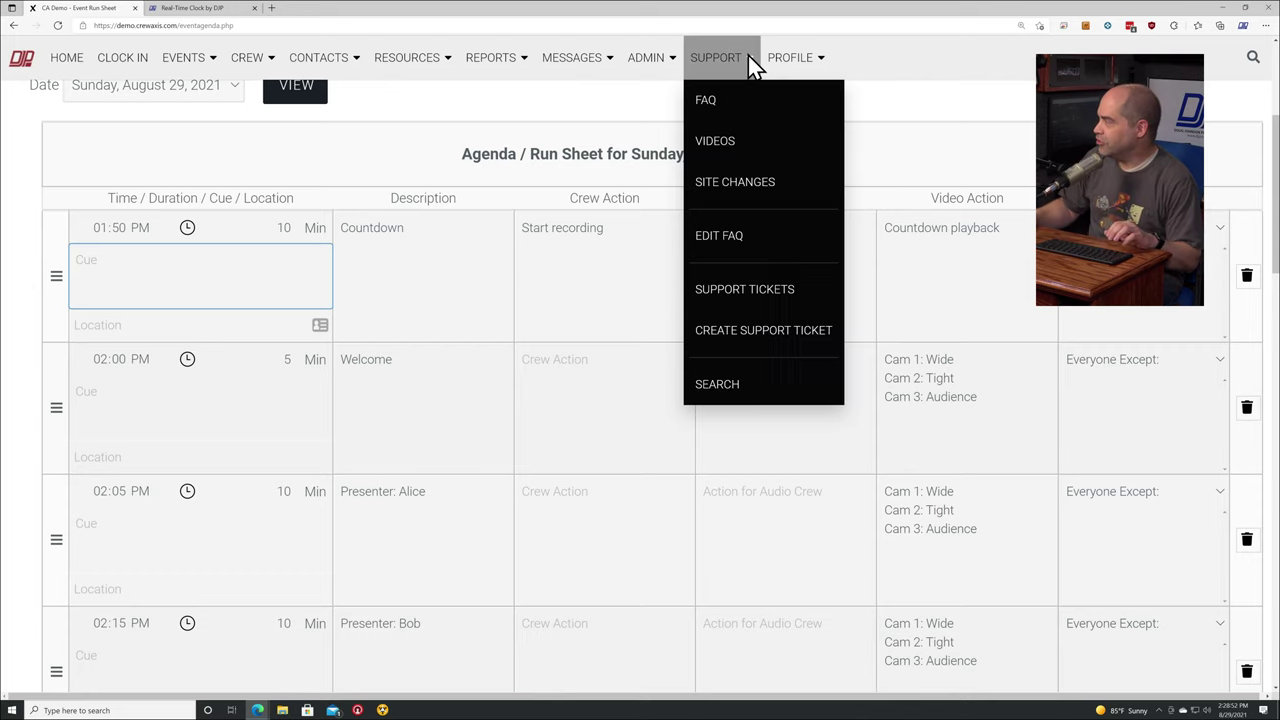
{"action": "mouse_move", "coordinate": [630, 62]}
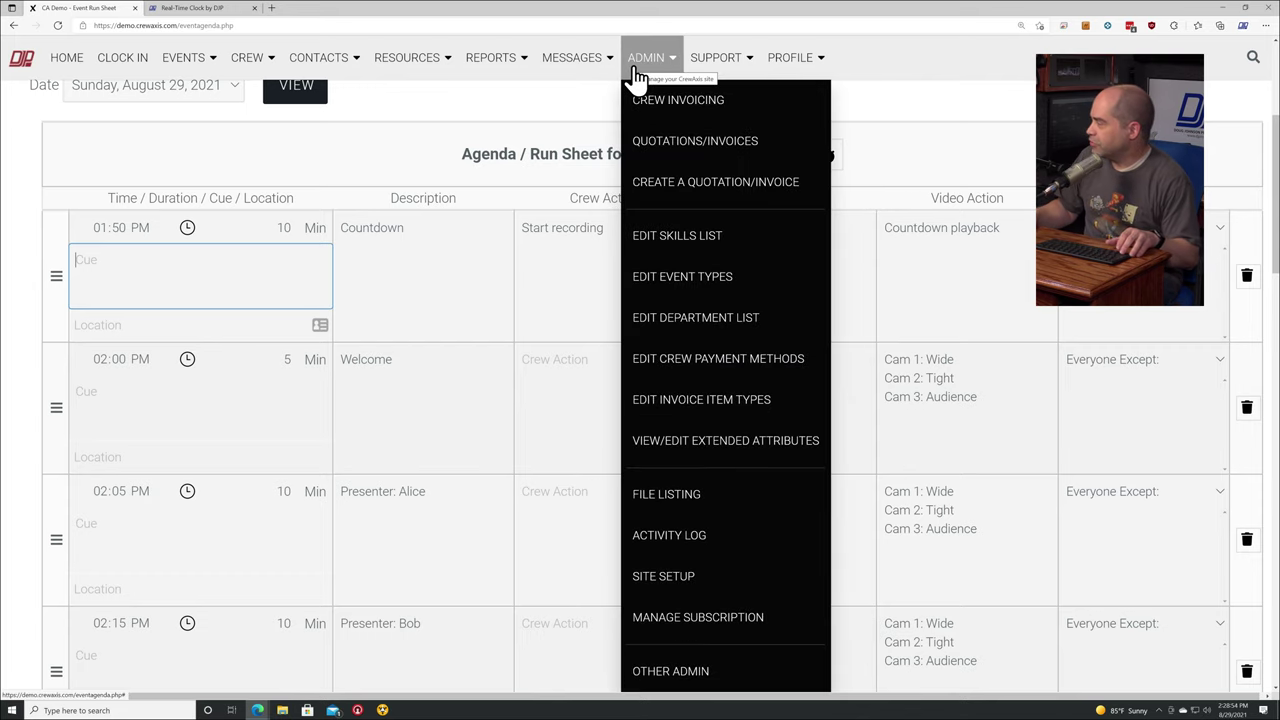
{"action": "left_click", "coordinate": [698, 440]}
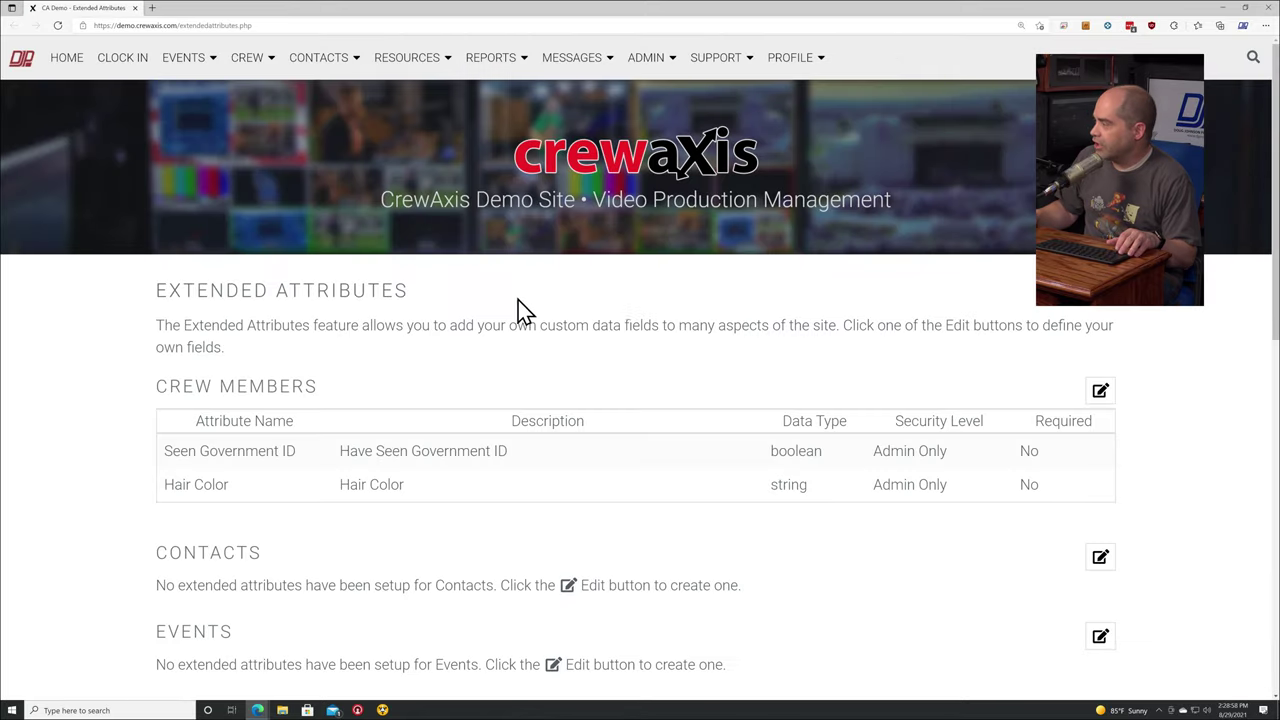
{"action": "scroll", "coordinate": [500, 300], "scroll_direction": "down", "scroll_amount": 3}
{"action": "scroll", "coordinate": [470, 301], "scroll_direction": "down", "scroll_amount": 1}
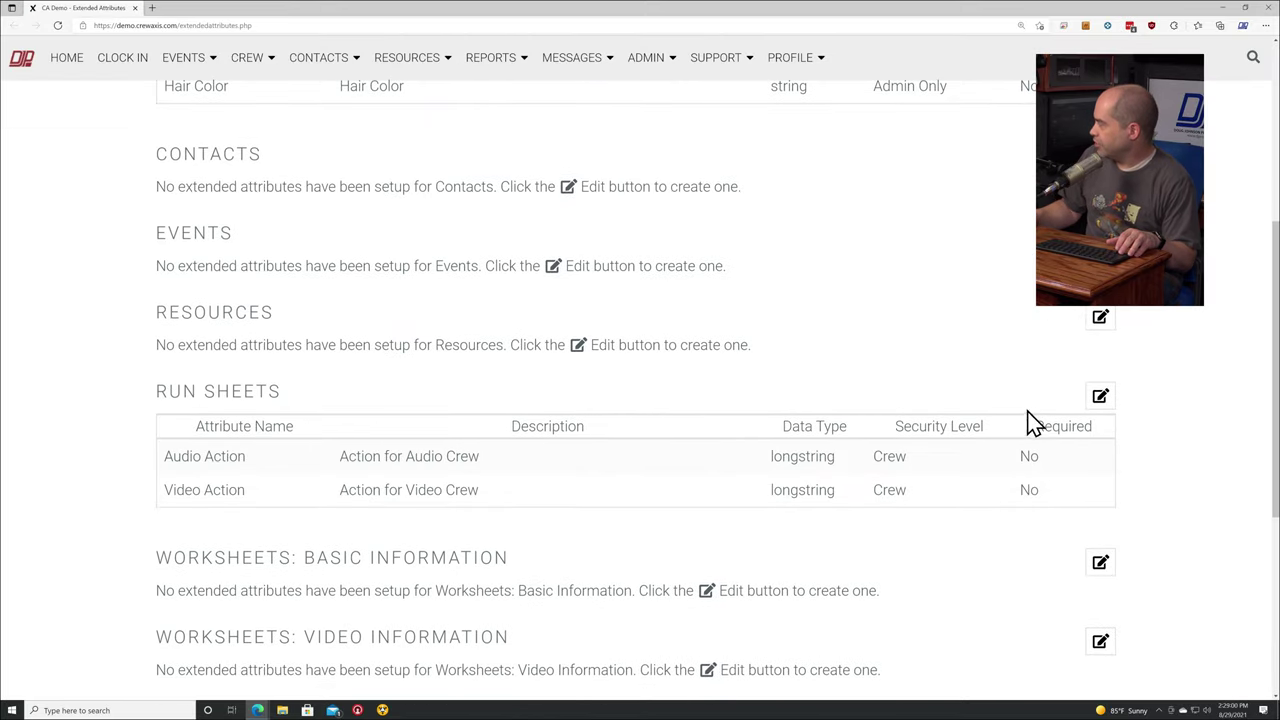
{"action": "left_click", "coordinate": [1099, 398]}
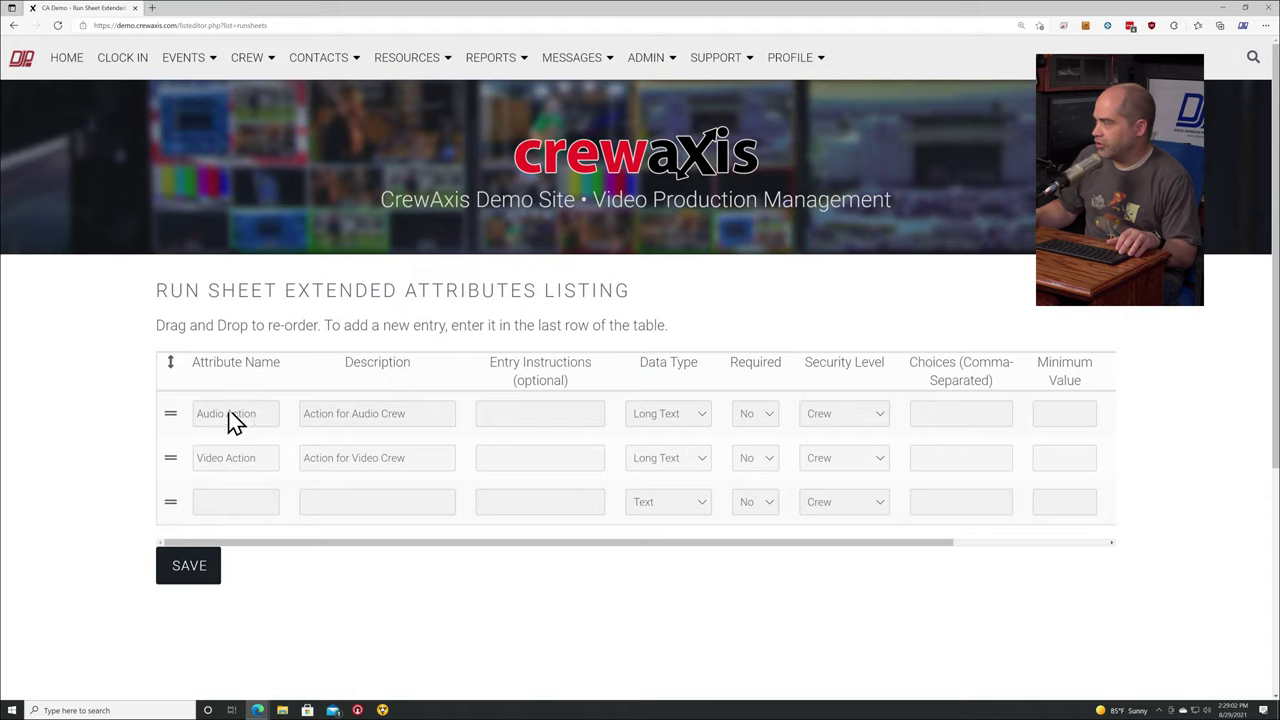
{"action": "left_click", "coordinate": [233, 418]}
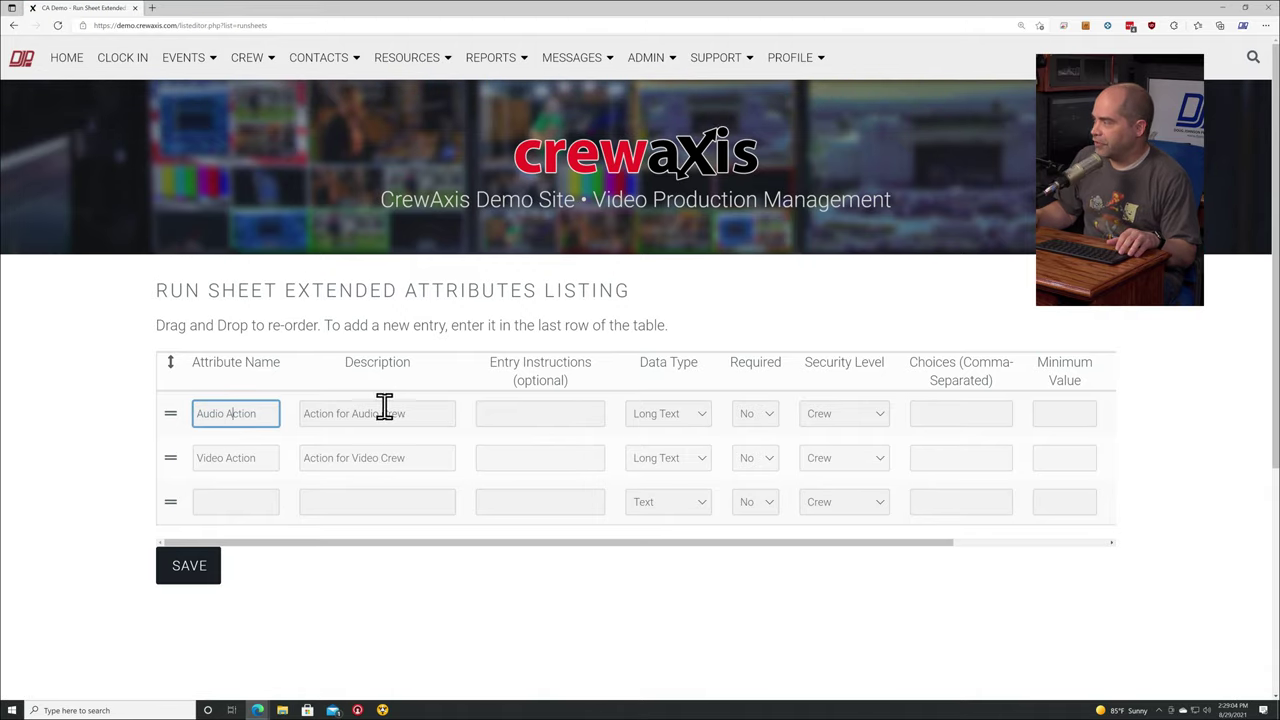
{"action": "left_click", "coordinate": [437, 408]}
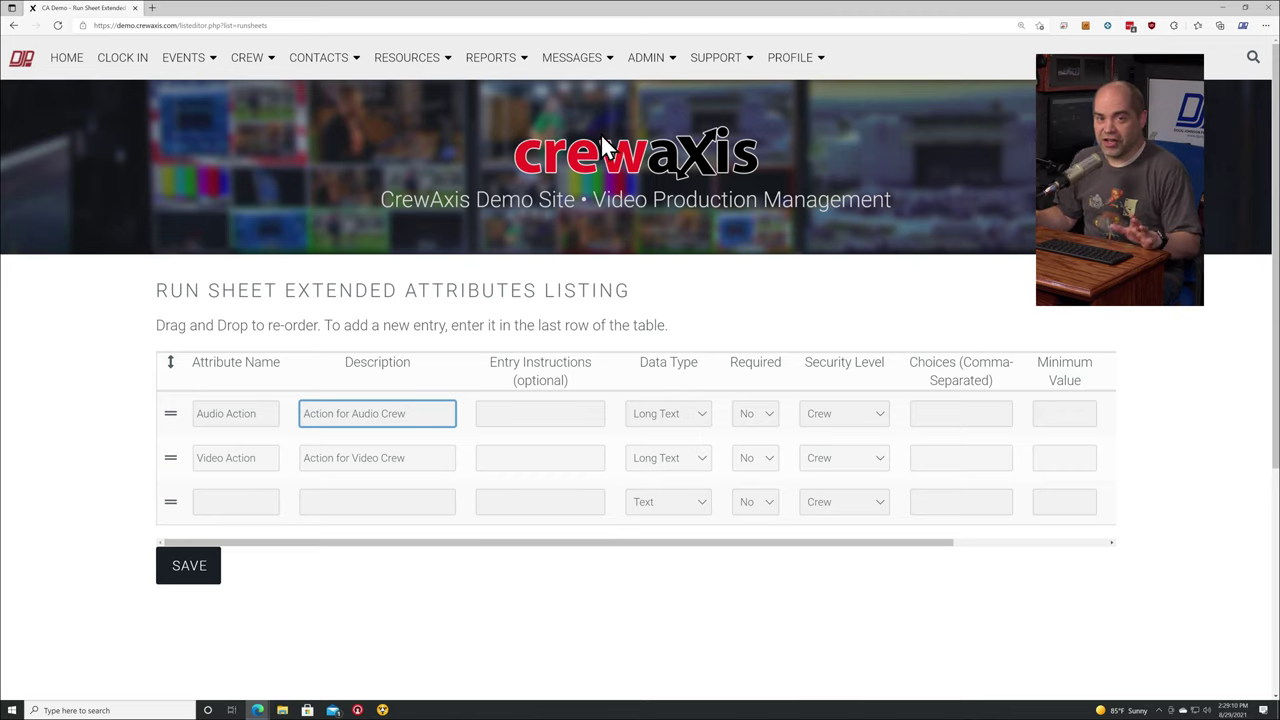
{"action": "left_click", "coordinate": [136, 9]}
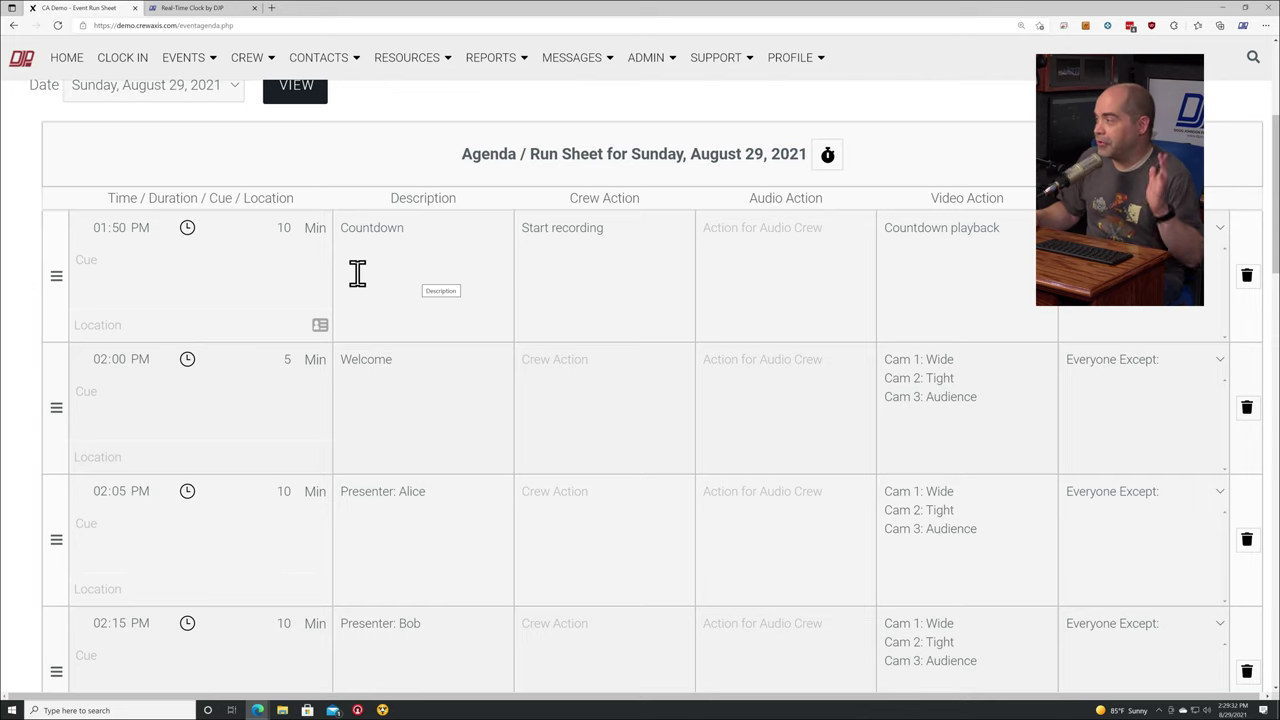
{"action": "scroll", "coordinate": [350, 308], "scroll_direction": "down", "scroll_amount": 1}
{"action": "scroll", "coordinate": [352, 308], "scroll_direction": "down", "scroll_amount": 1}
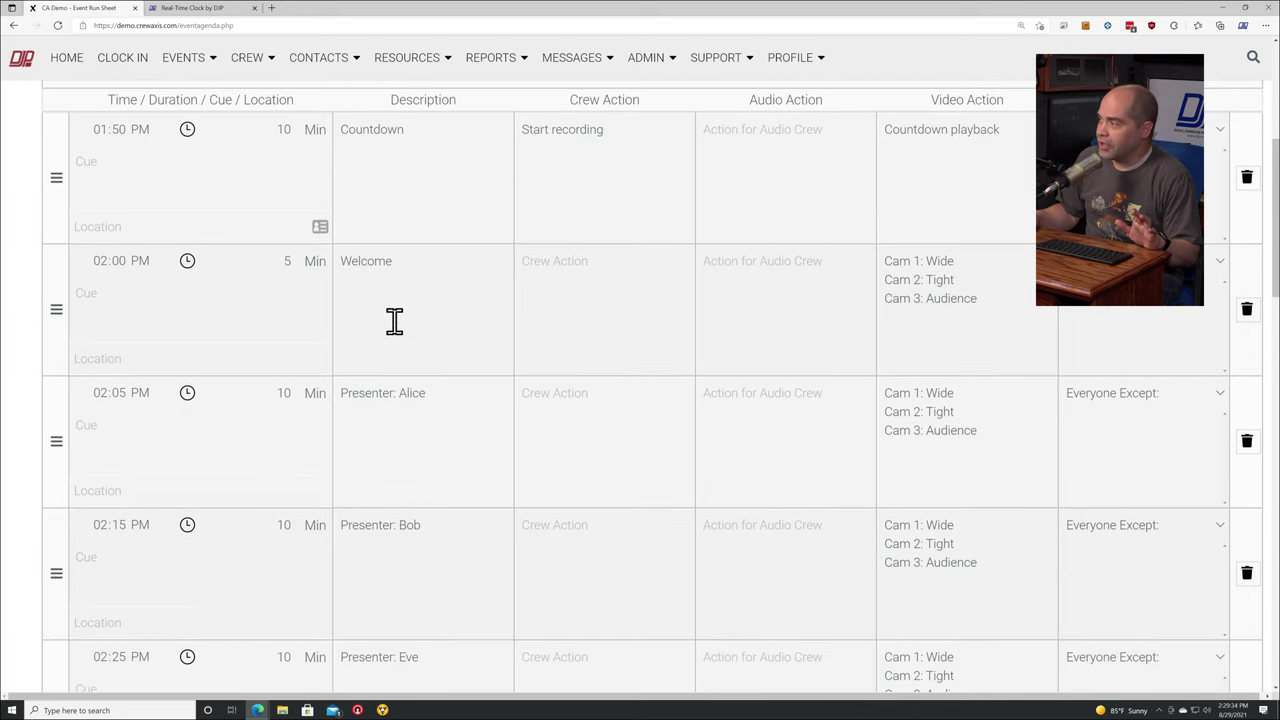
{"action": "scroll", "coordinate": [400, 330], "scroll_direction": "down", "scroll_amount": 2}
{"action": "scroll", "coordinate": [401, 331], "scroll_direction": "down", "scroll_amount": 1}
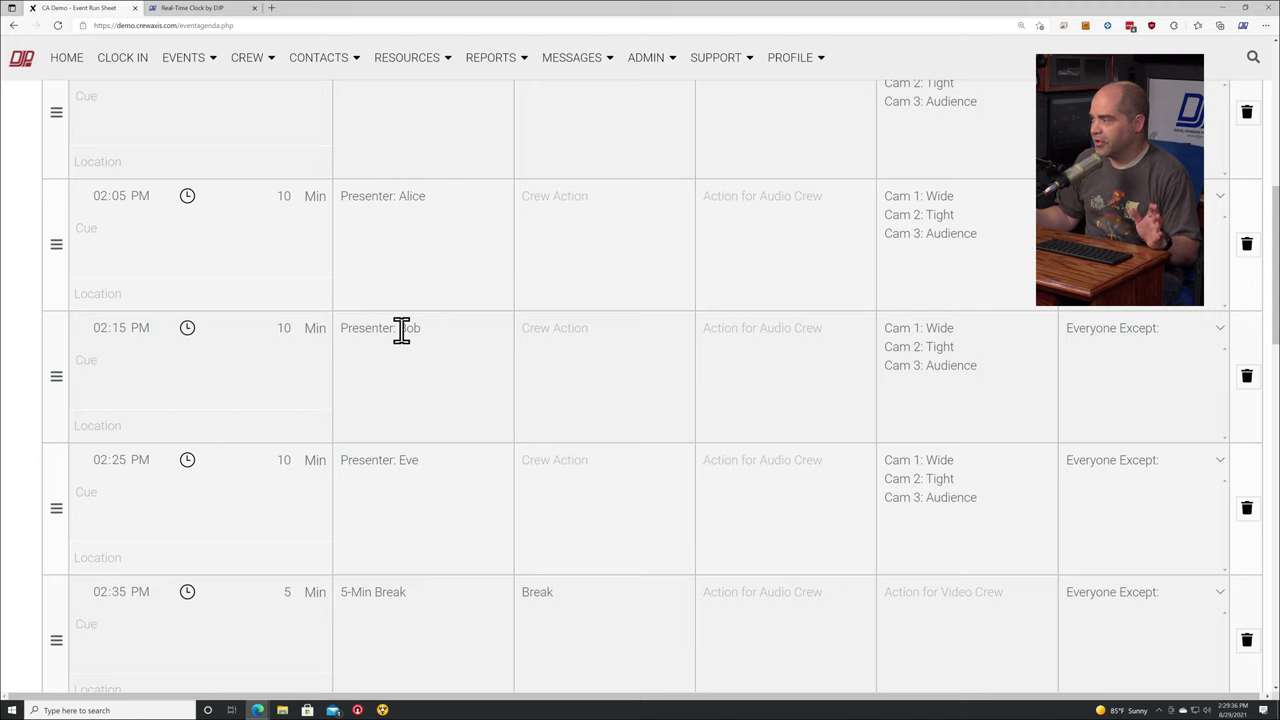
{"action": "scroll", "coordinate": [400, 345], "scroll_direction": "up", "scroll_amount": 5}
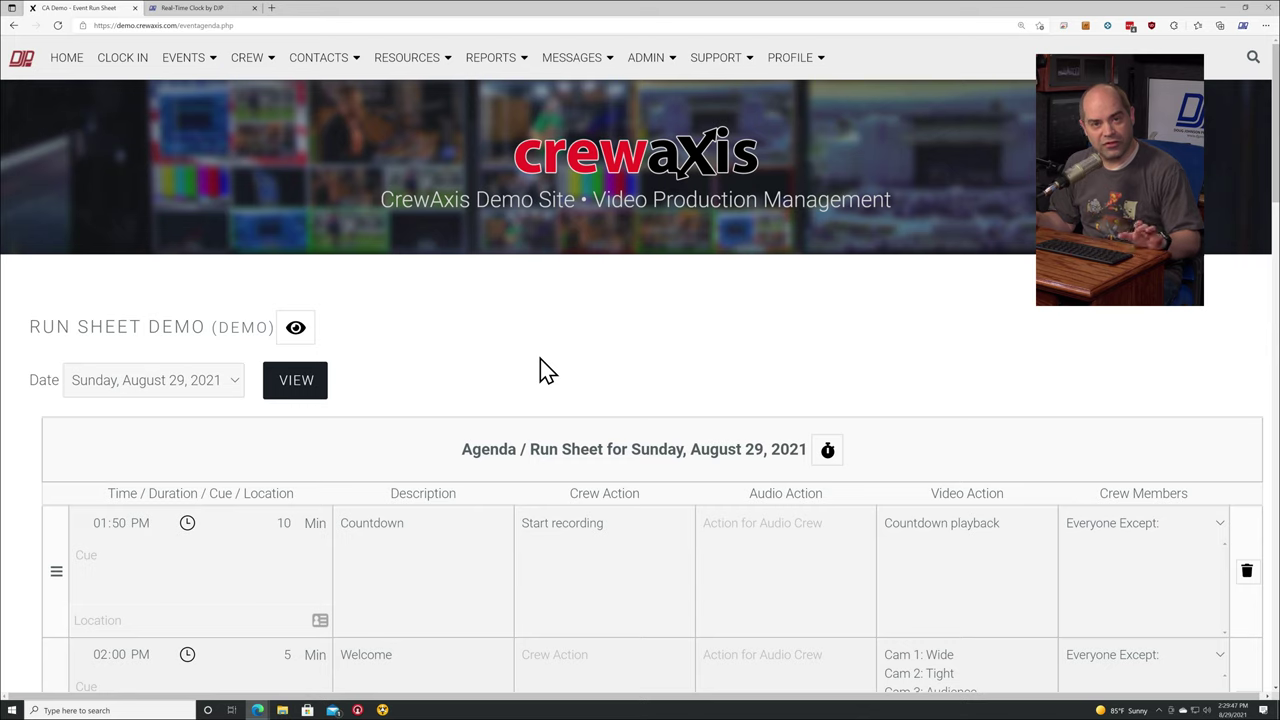
Launch the real-time run sheet timer view (viewrunsheet.php) in a new tab
{"action": "left_click", "coordinate": [828, 455]}
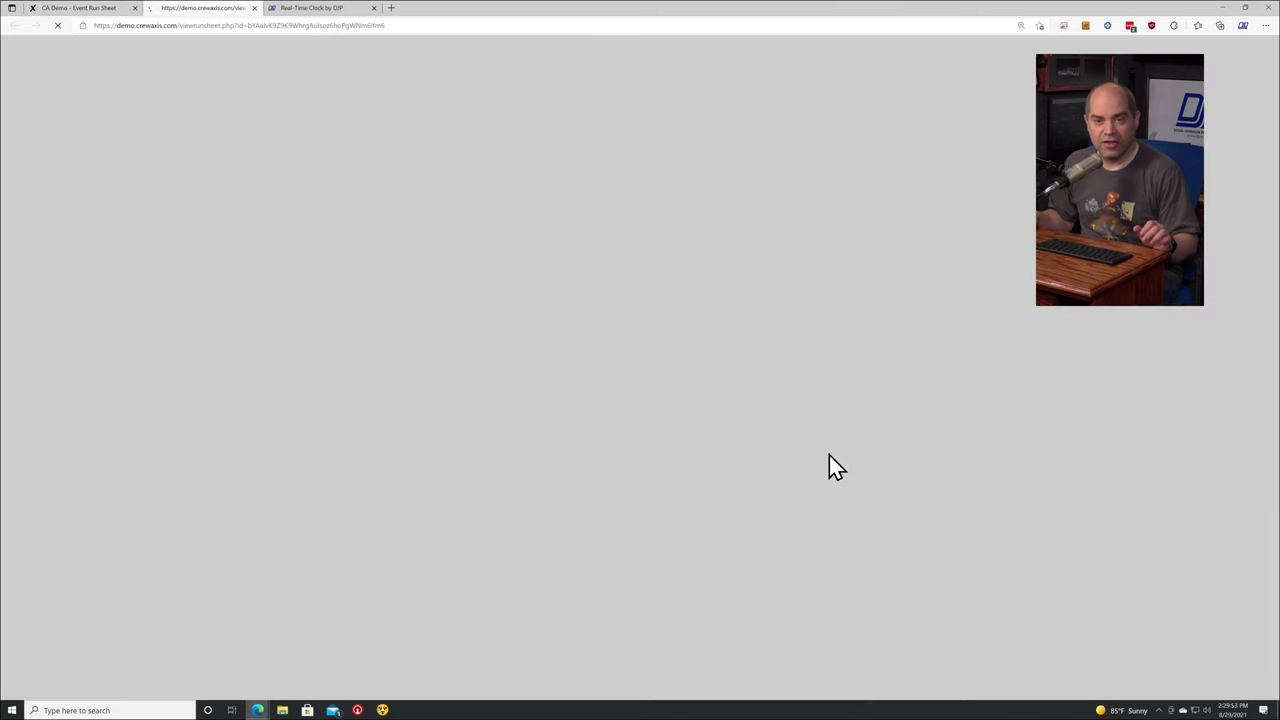